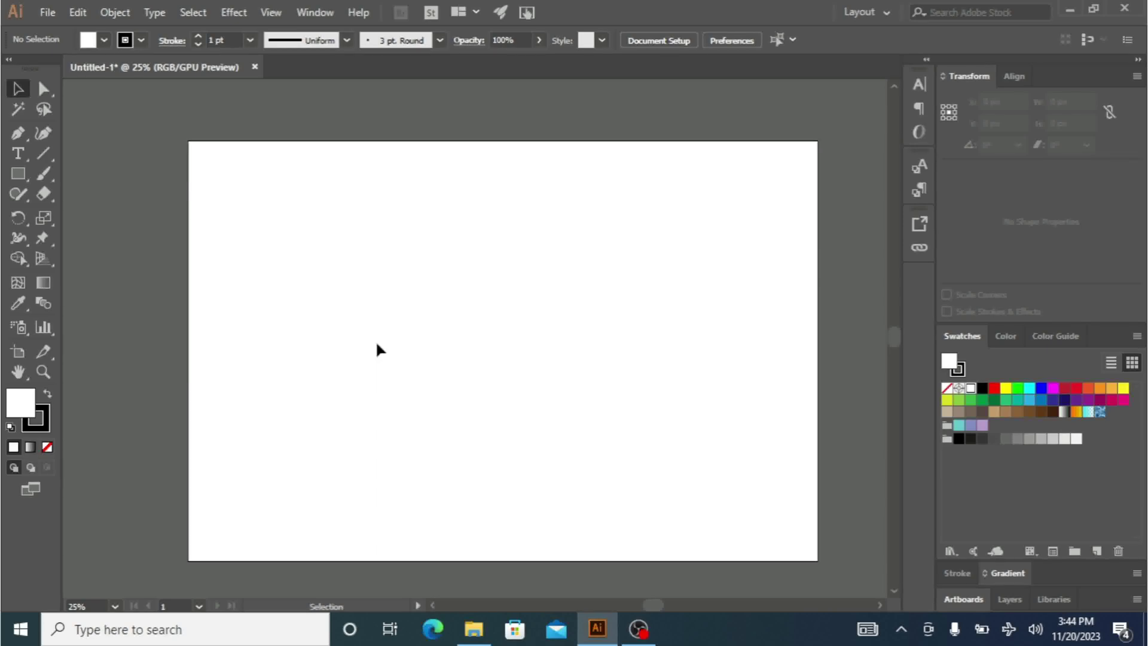
pyautogui.moveTo(141, 155); pyautogui.dragTo(839, 417)
pyautogui.moveTo(275, 253); pyautogui.dragTo(707, 399)
pyautogui.moveTo(164, 243); pyautogui.dragTo(838, 368)
# - Narrow Artboard 1 to about 835 px wide from its left edge and move it to about X 918.5, Y 916 px
pyautogui.click(17, 354)
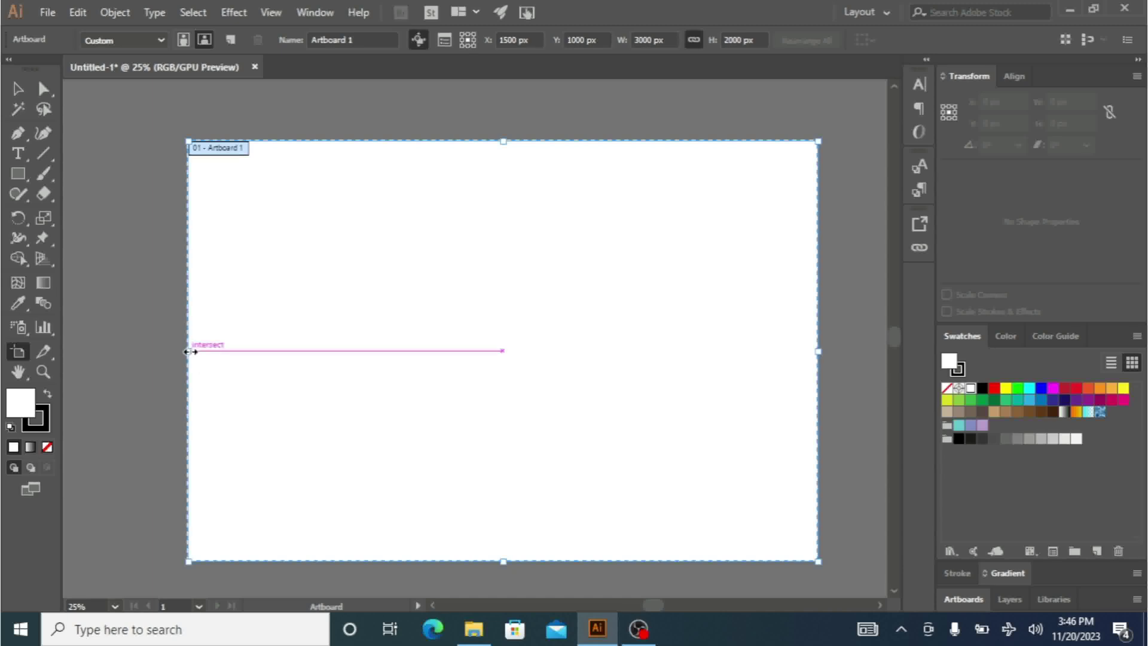
pyautogui.moveTo(187, 352); pyautogui.dragTo(643, 323)
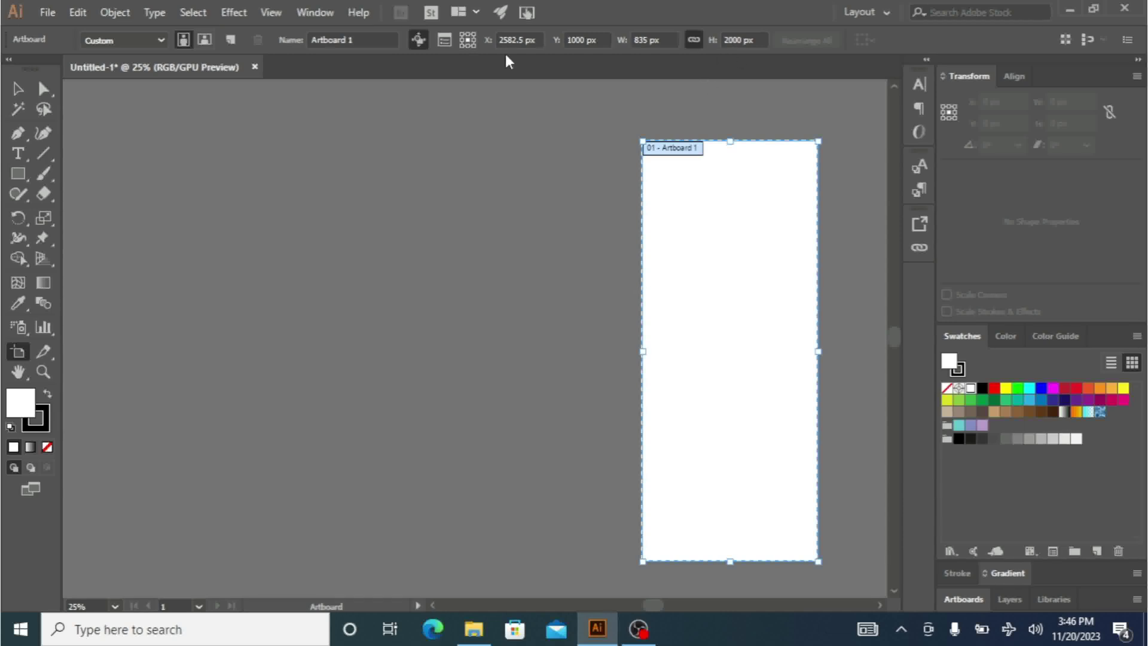
pyautogui.moveTo(726, 275); pyautogui.dragTo(372, 269)
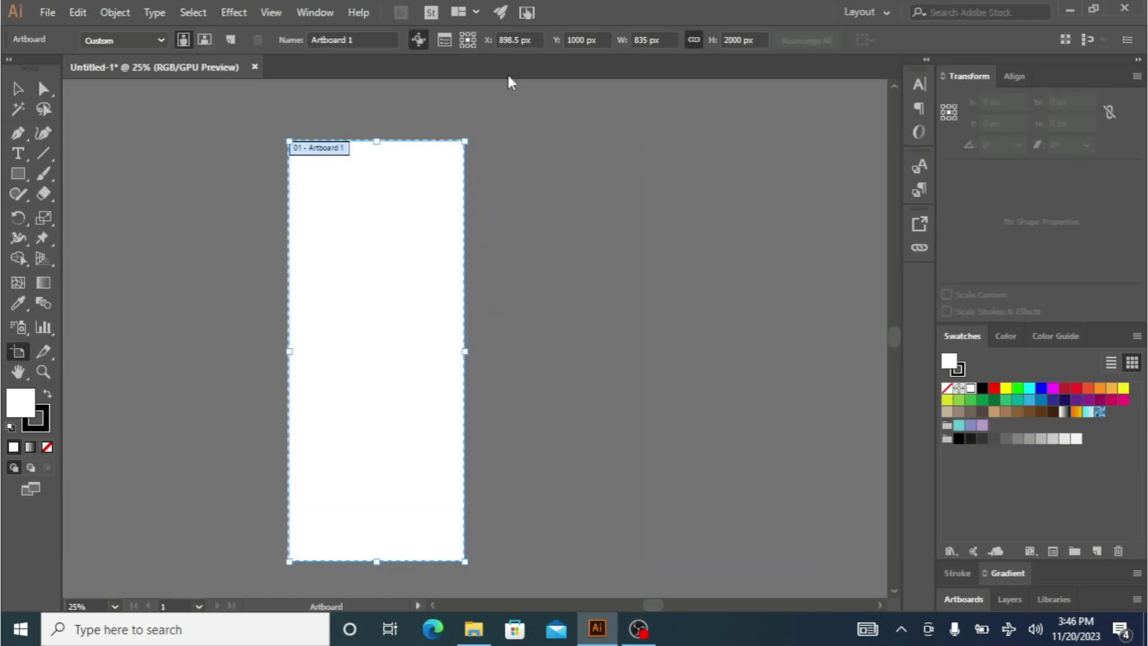
pyautogui.moveTo(362, 300); pyautogui.dragTo(362, 237)
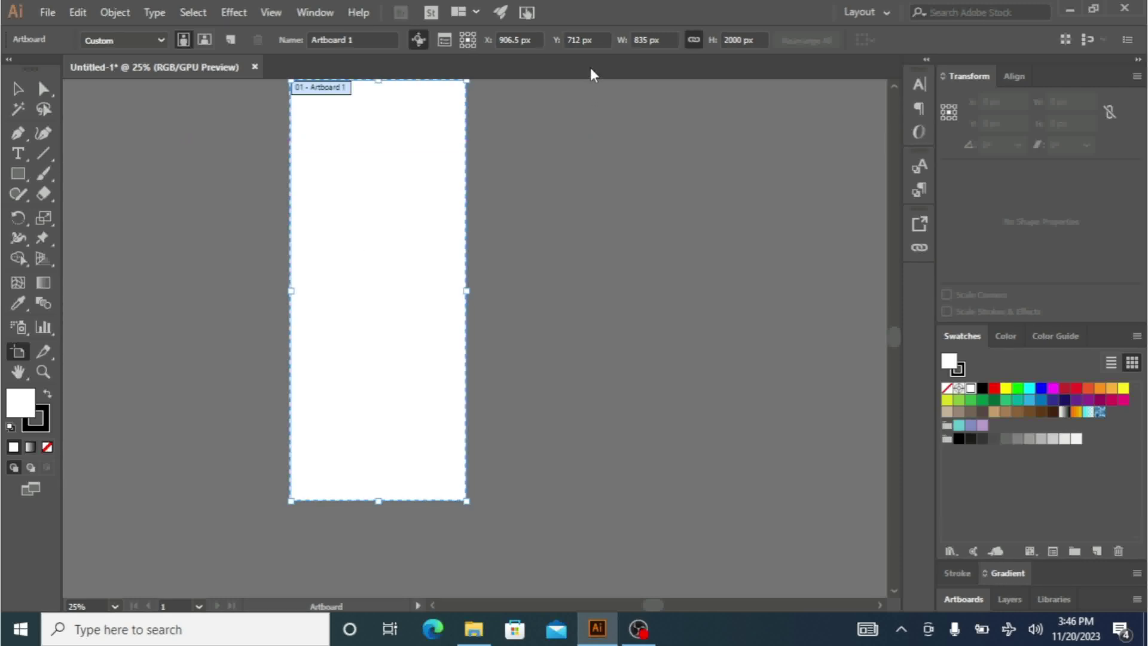
pyautogui.moveTo(374, 226); pyautogui.dragTo(376, 269)
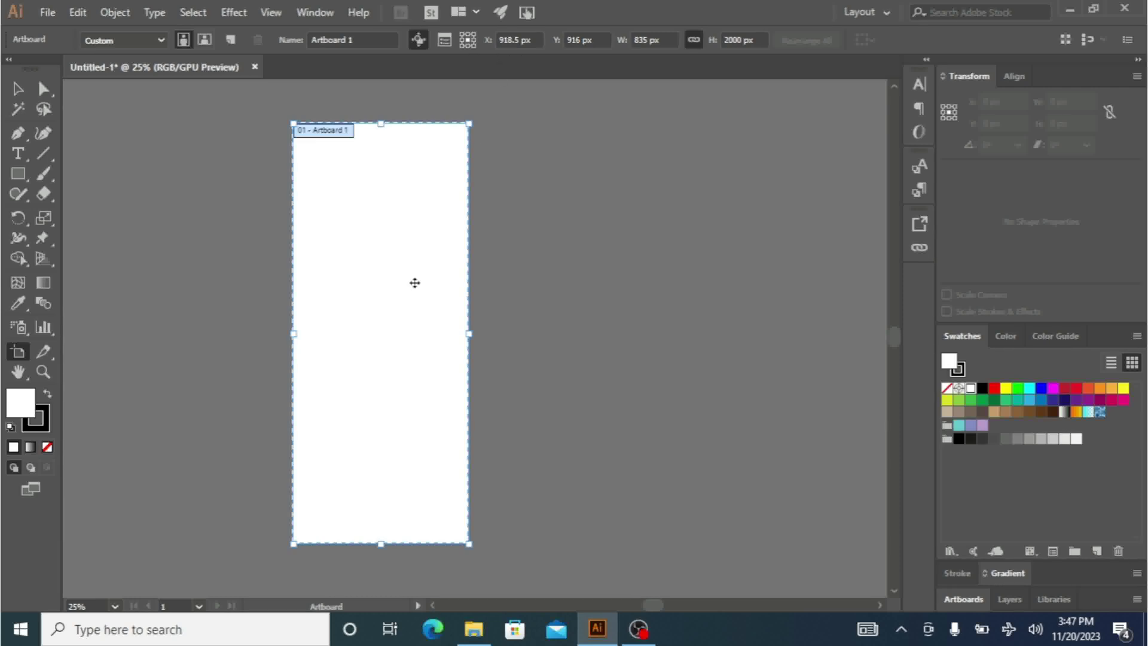
# - Switch the artboard's reference point to top-right and back to centre, moving the artboard to about X 1478.5, Y 1024 px
pyautogui.click(473, 34)
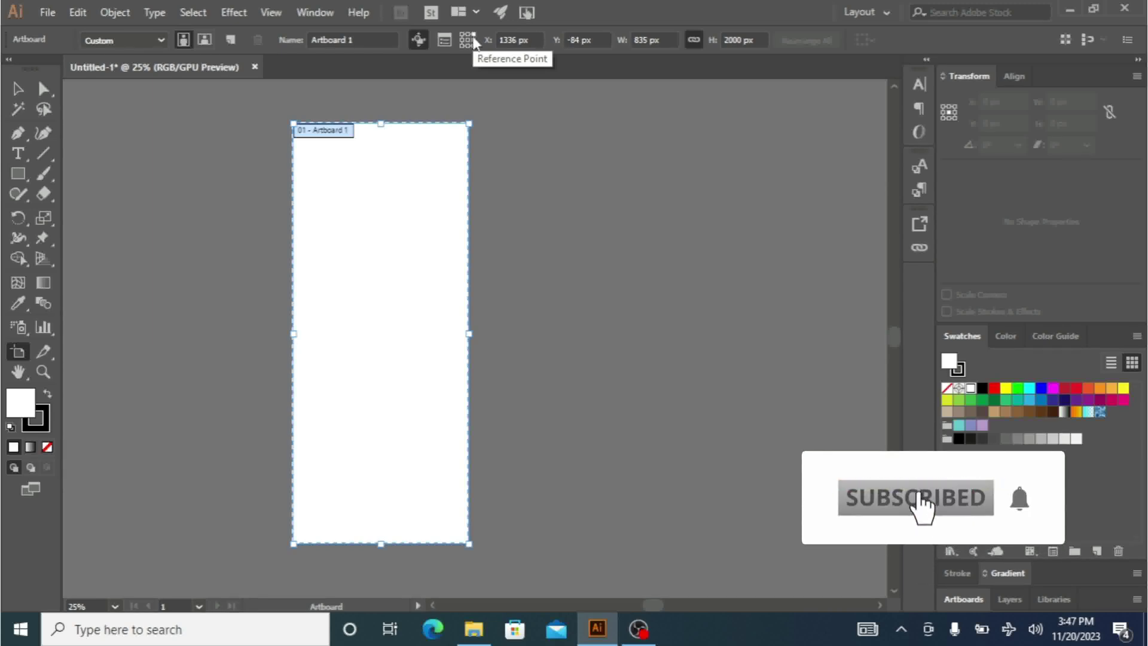
pyautogui.moveTo(432, 231); pyautogui.dragTo(406, 277)
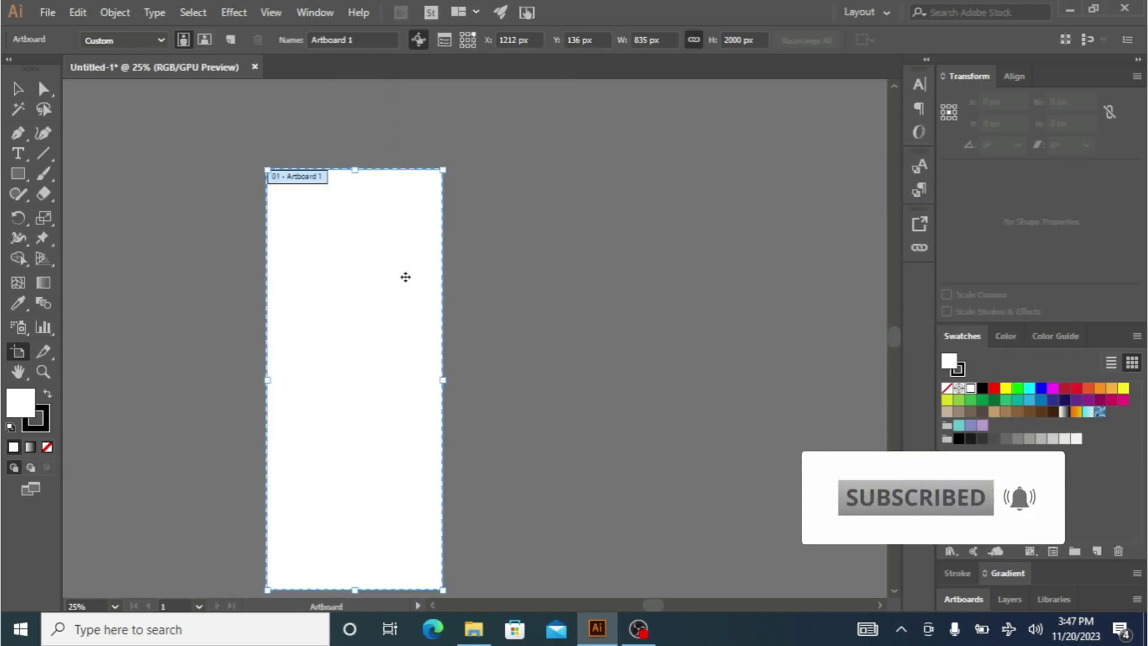
pyautogui.click(468, 40)
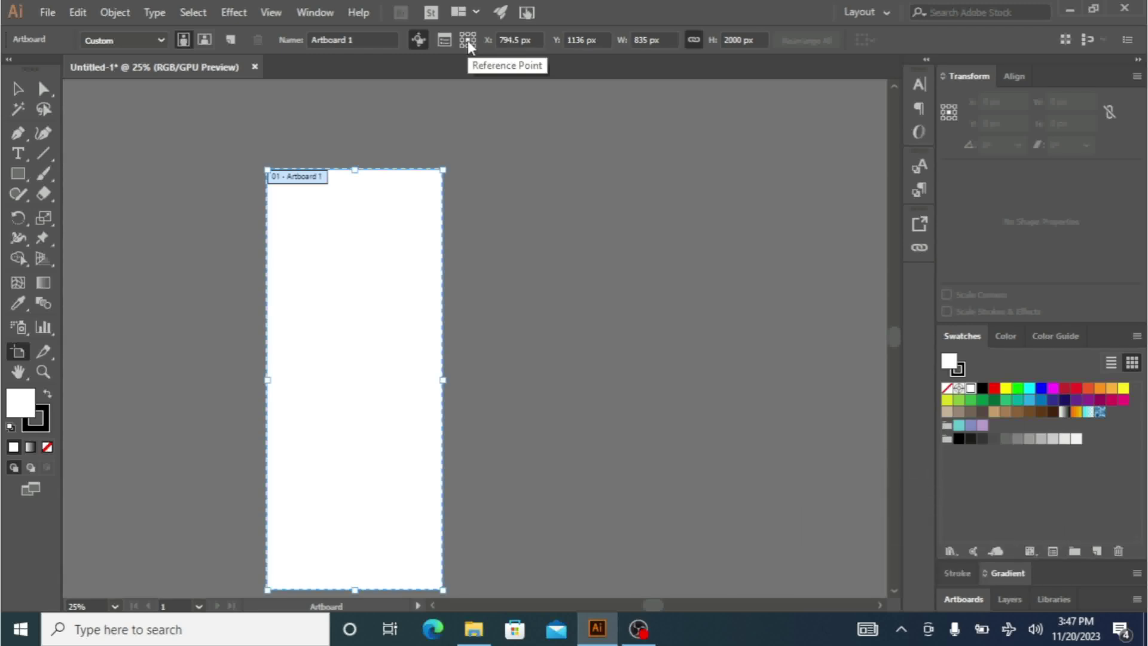
pyautogui.moveTo(363, 402); pyautogui.dragTo(504, 378)
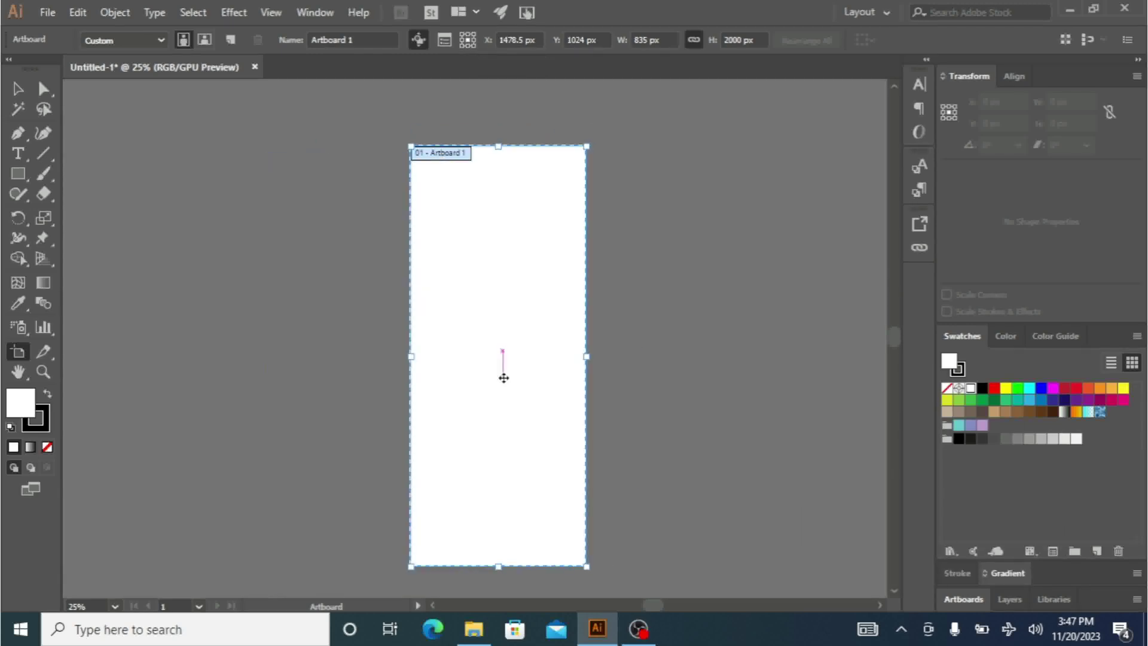
# - With the reference point at bottom-right, enlarge the artboard from its lower-right corner to about 2035 × 1904 px
pyautogui.click(475, 46)
pyautogui.moveTo(587, 567); pyautogui.dragTo(840, 549)
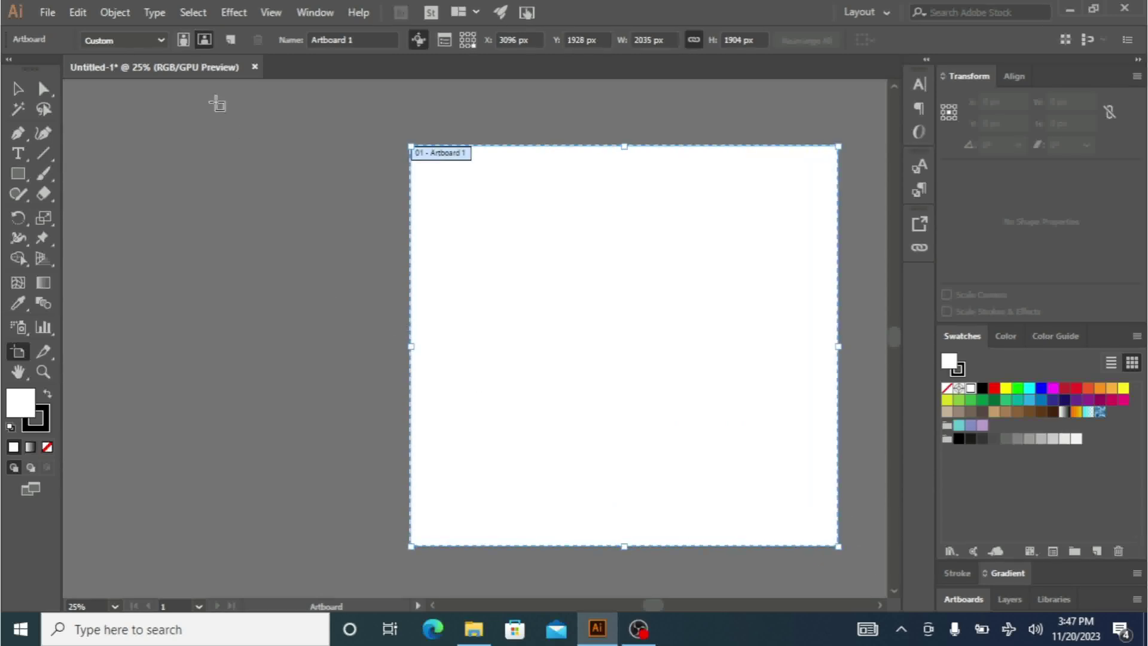
pyautogui.click(468, 40)
pyautogui.click(474, 47)
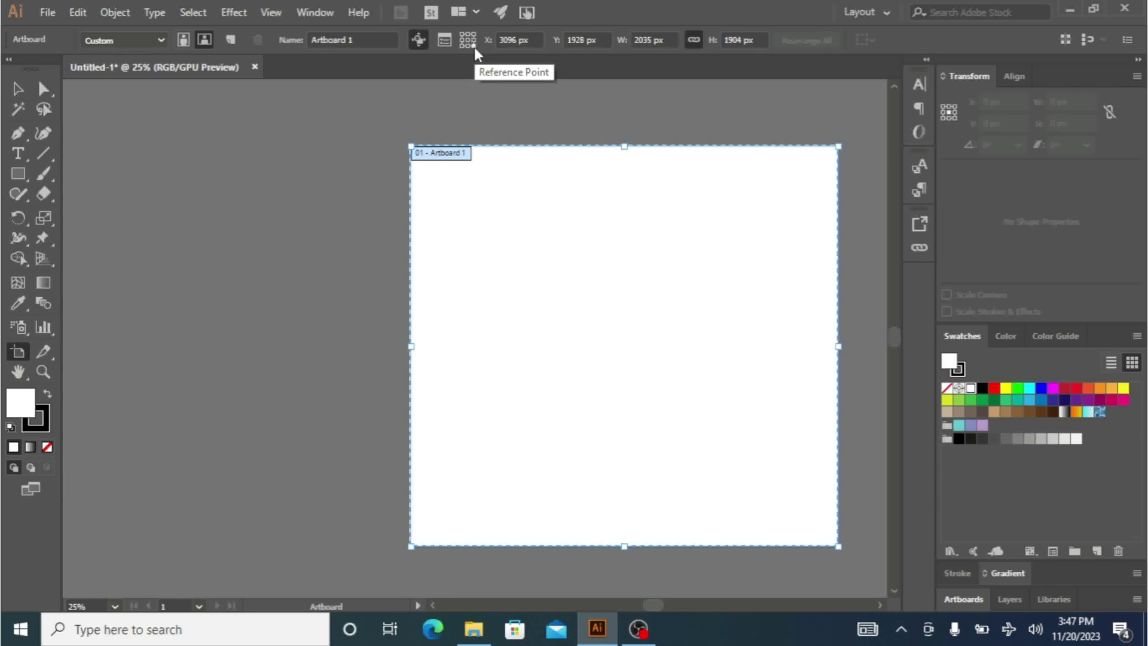
# - Cycle the reference point through bottom-left and top-right to centre, and move the artboard left to about X 346.5, Y 904 px
pyautogui.click(462, 46)
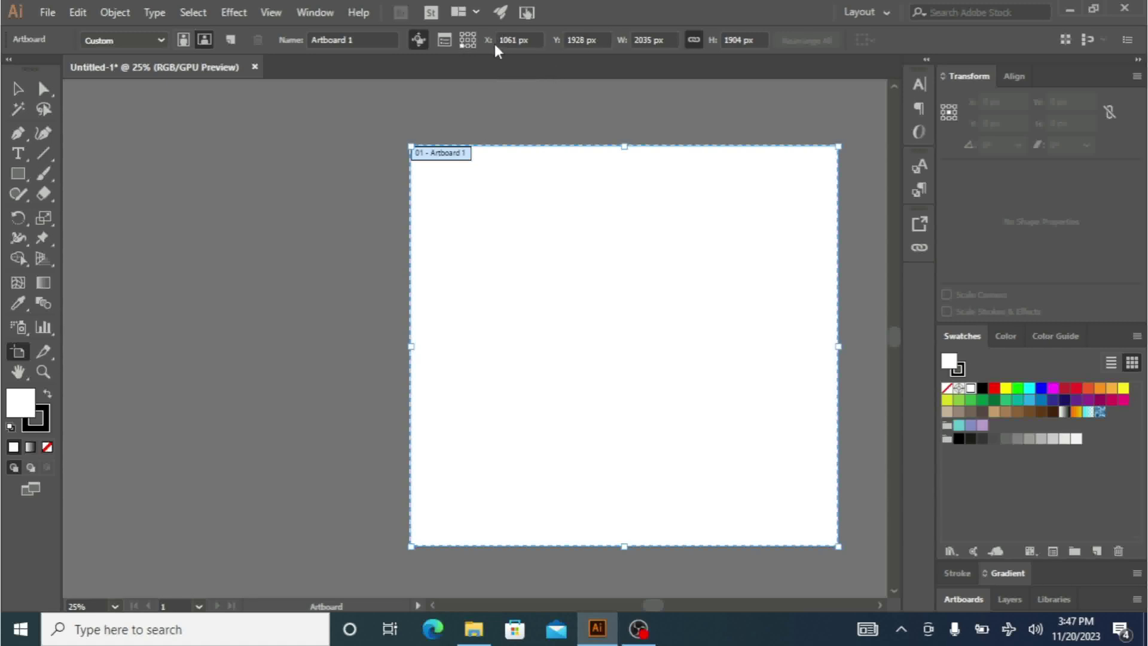
pyautogui.click(473, 34)
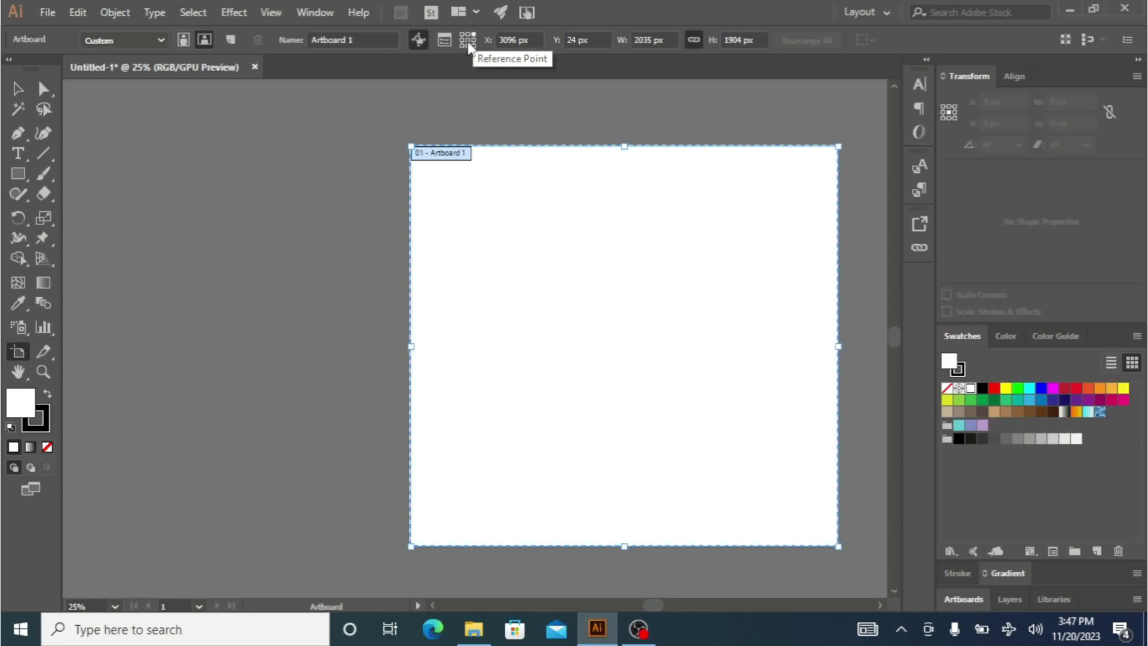
pyautogui.click(469, 40)
pyautogui.moveTo(599, 351); pyautogui.dragTo(235, 336)
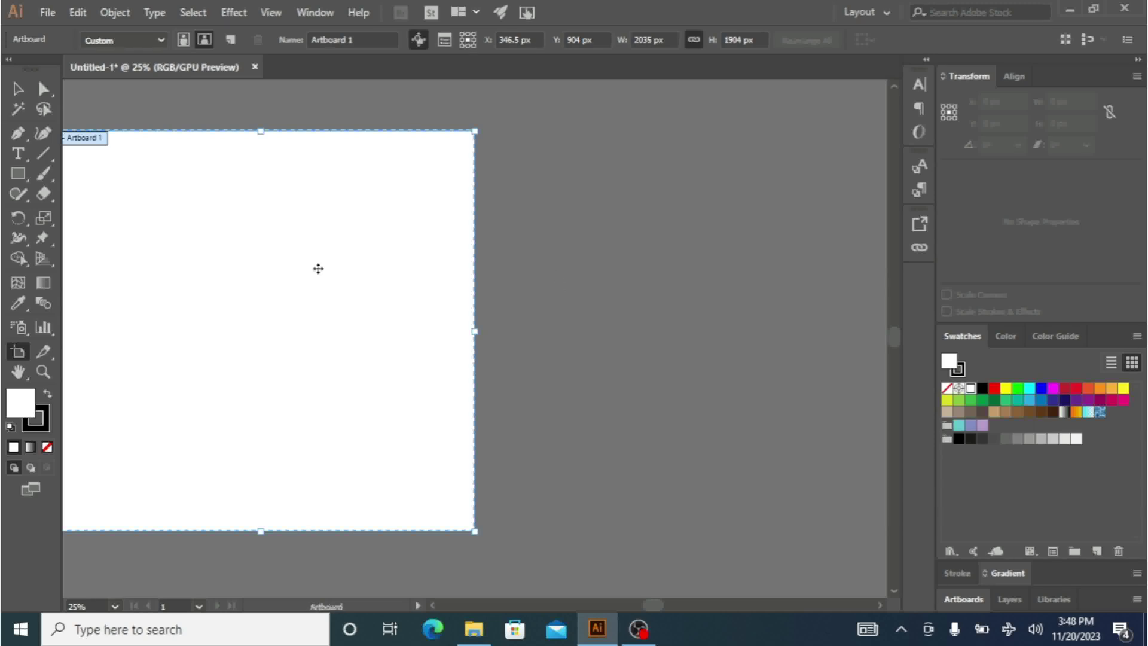
# - Add a second artboard of the same size beside Artboard 1 and name it "back page"
pyautogui.click(659, 285)
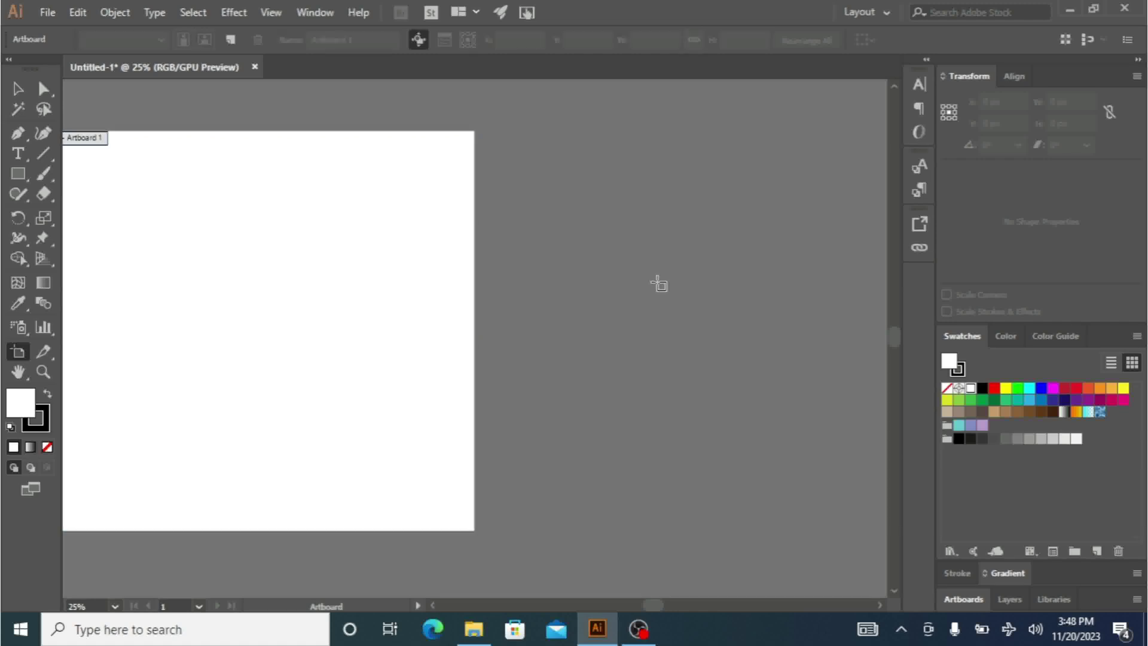
pyautogui.click(300, 270)
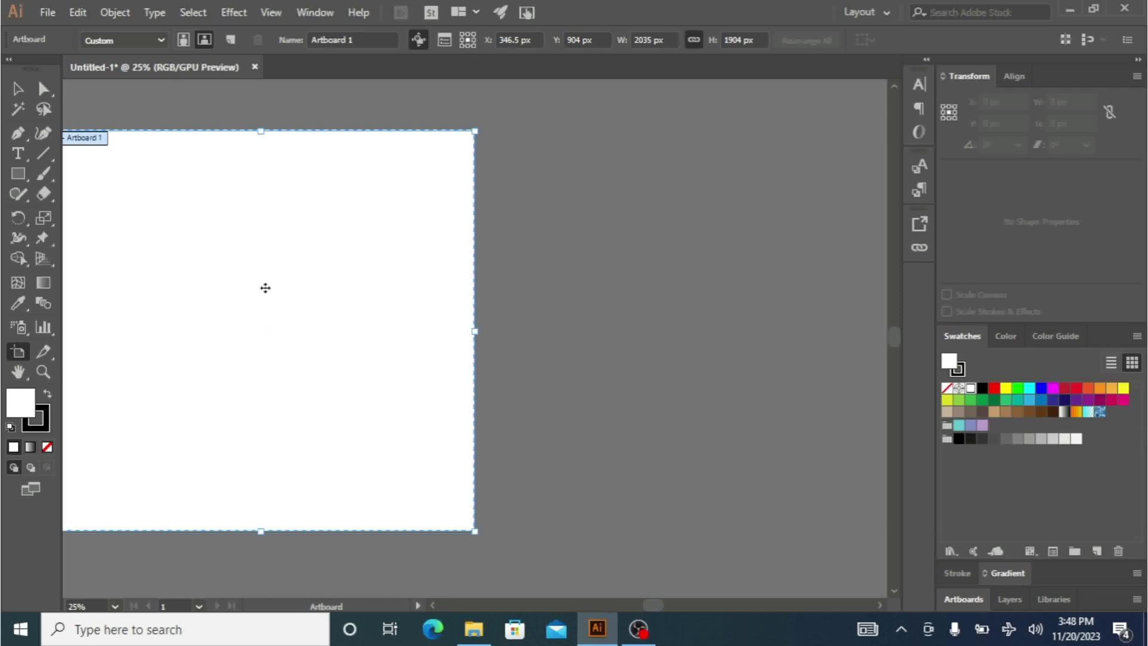
pyautogui.click(231, 40)
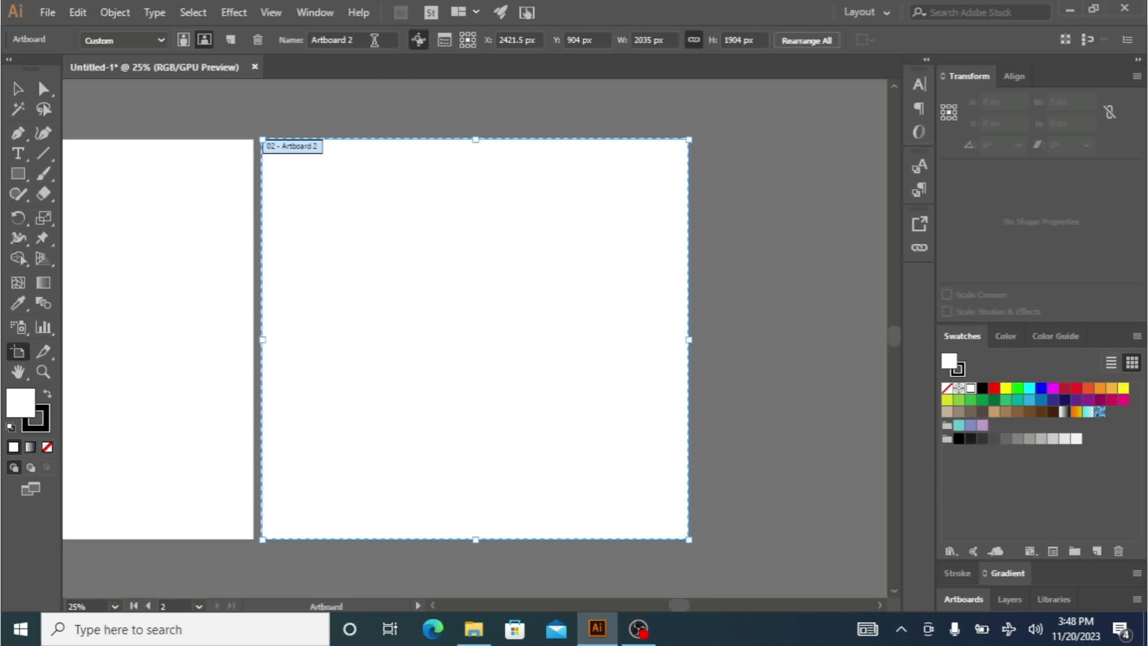
pyautogui.moveTo(375, 40); pyautogui.dragTo(300, 34)
pyautogui.write('back page')
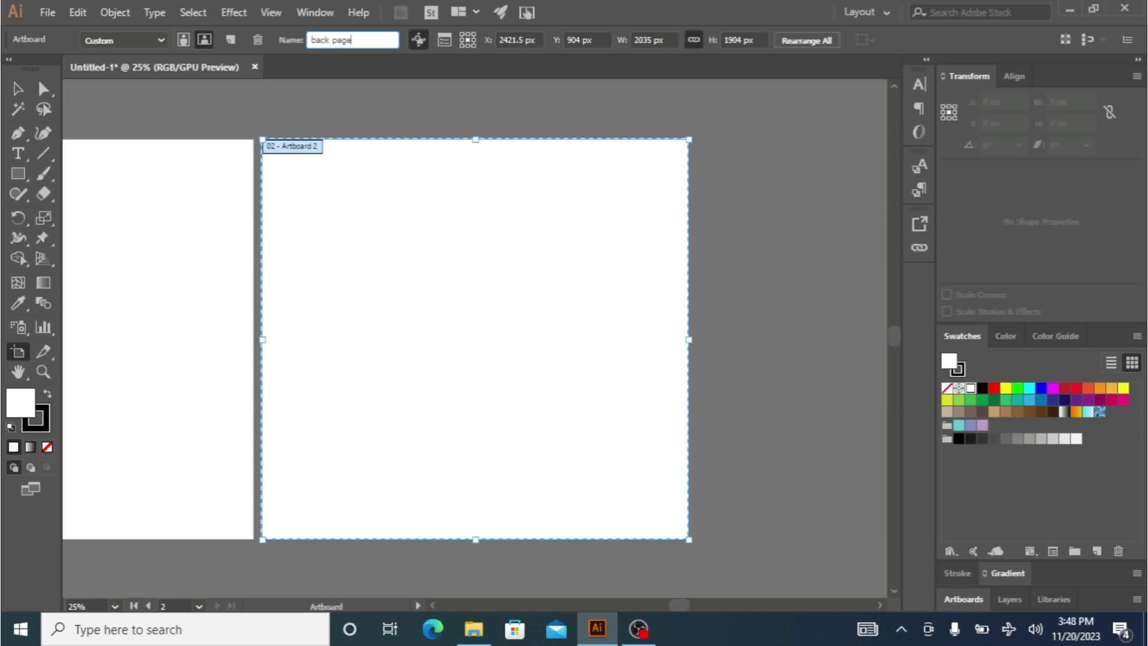
pyautogui.press('Return')
# - Rename Artboard 1 to "front page"
pyautogui.click(185, 249)
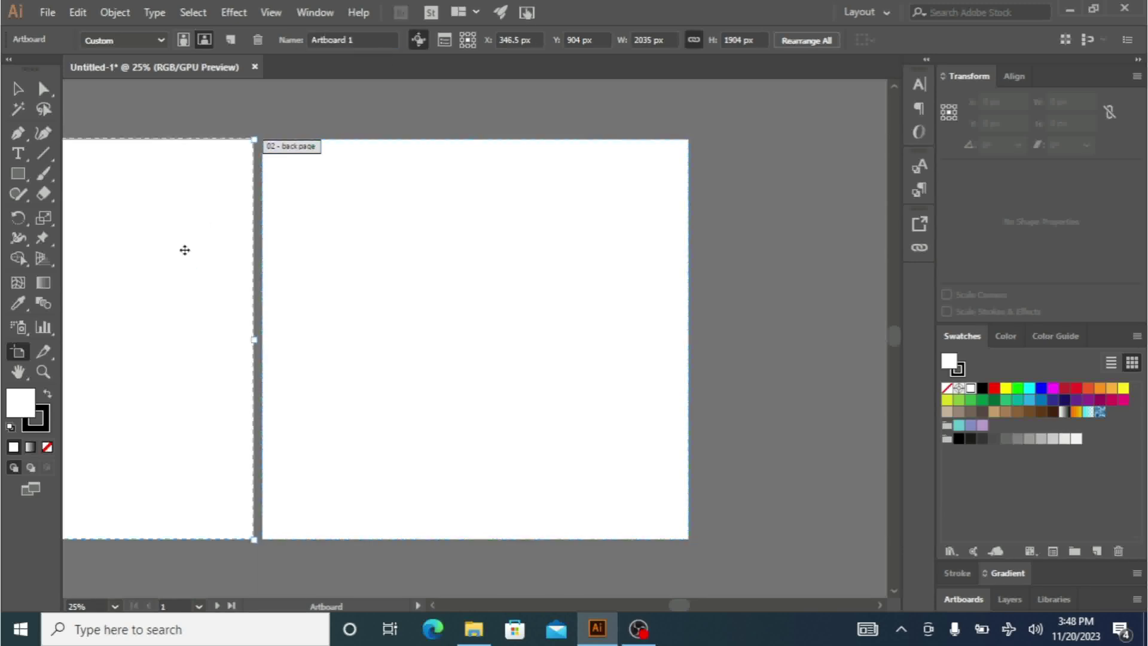
pyautogui.click(372, 40)
pyautogui.hotkey('ctrl', 'a')
pyautogui.write('front page')
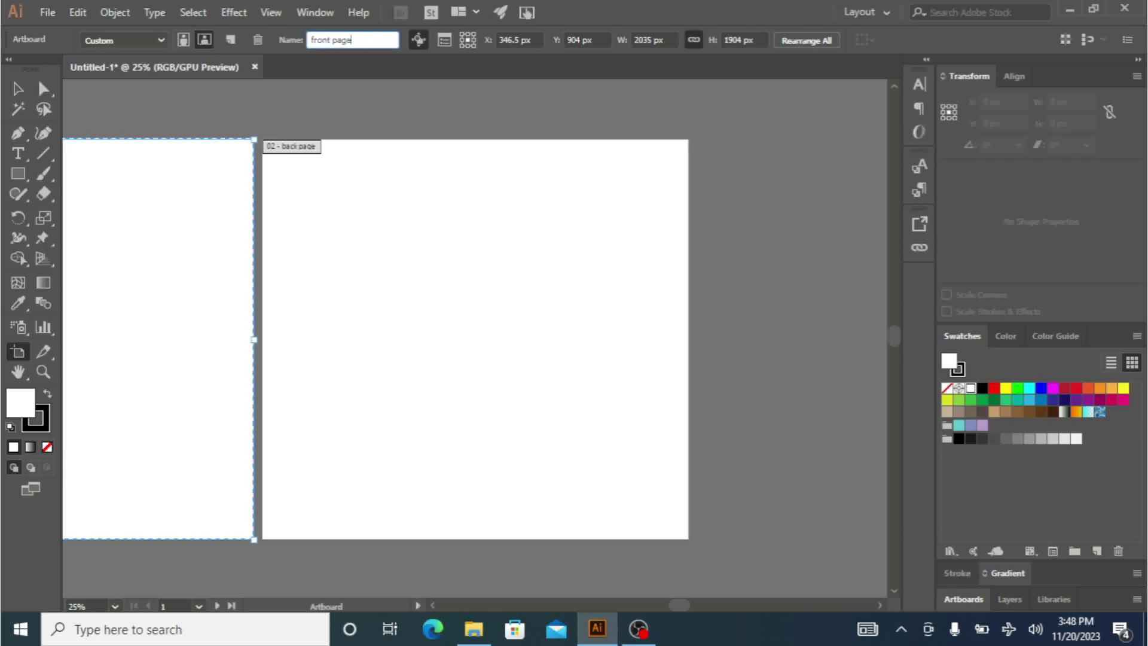
pyautogui.press('Return')
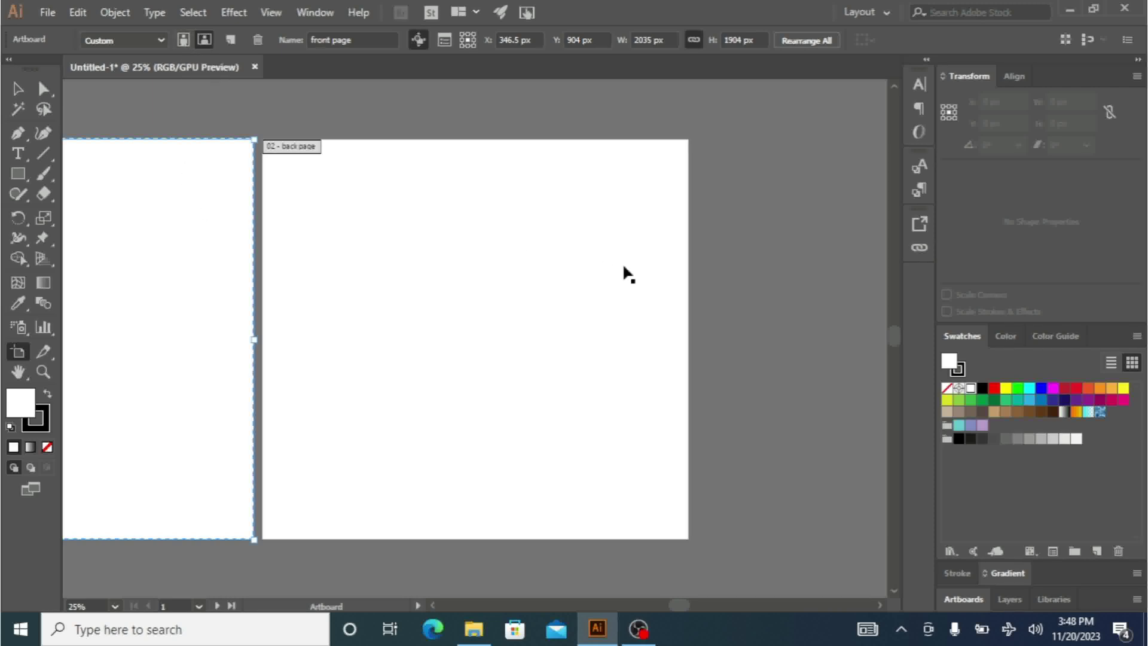
# - Select the front page and back page artboards together and switch their orientation to portrait and back to landscape
pyautogui.click(353, 225)
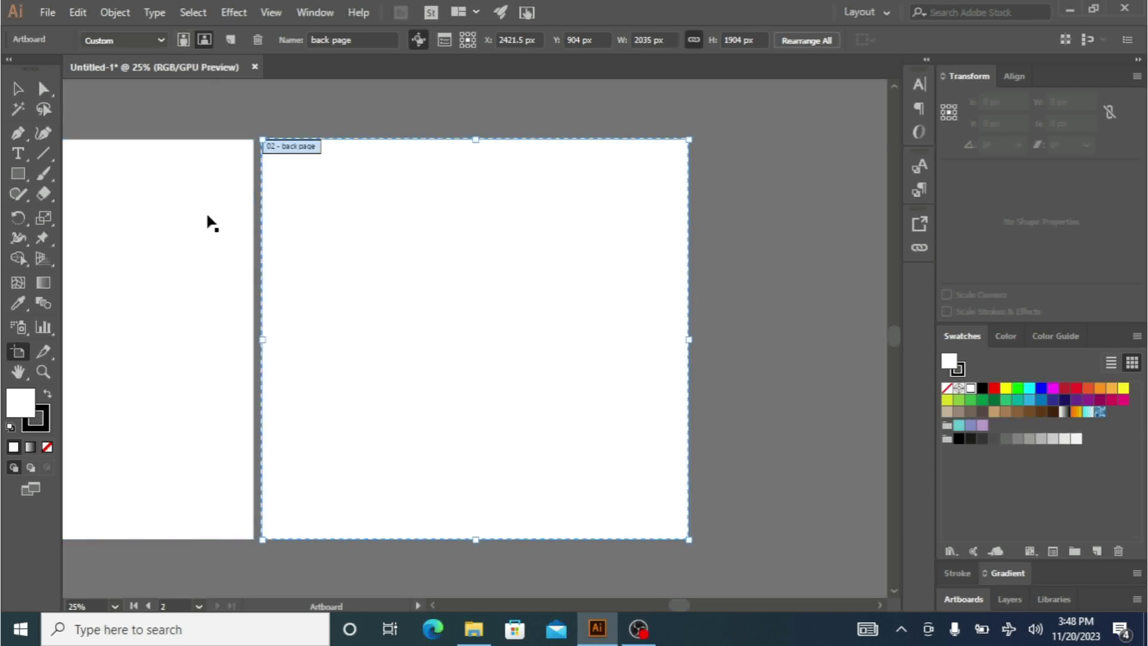
pyautogui.keyDown('shift'); pyautogui.click(174, 211); pyautogui.keyUp('shift')
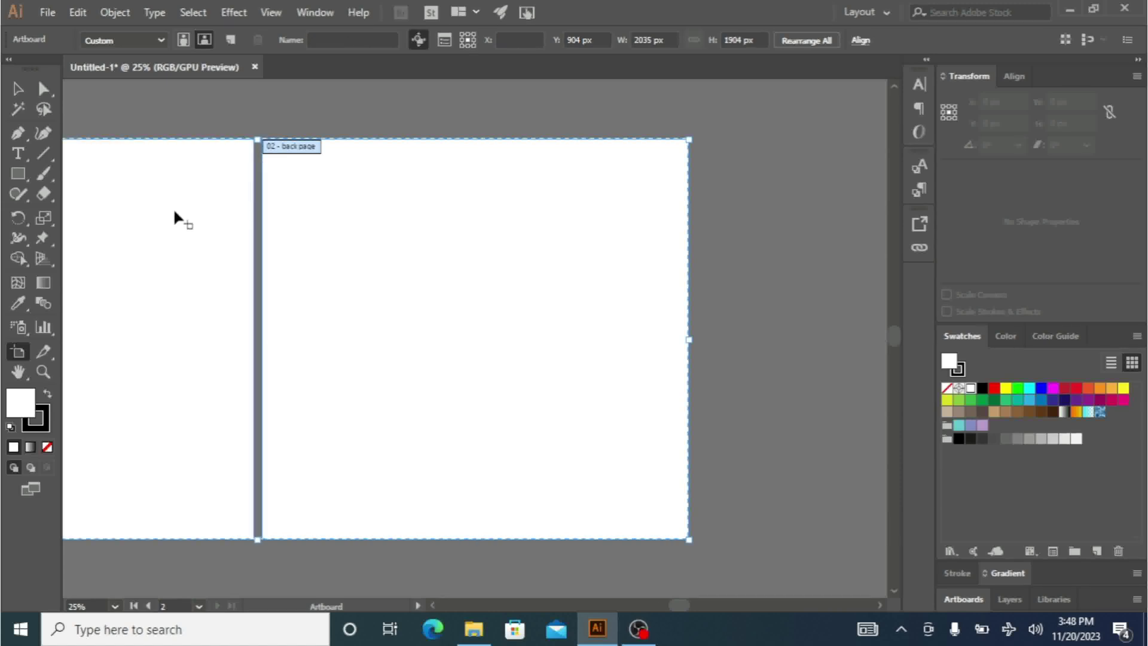
pyautogui.keyDown('shift'); pyautogui.click(398, 277); pyautogui.keyUp('shift')
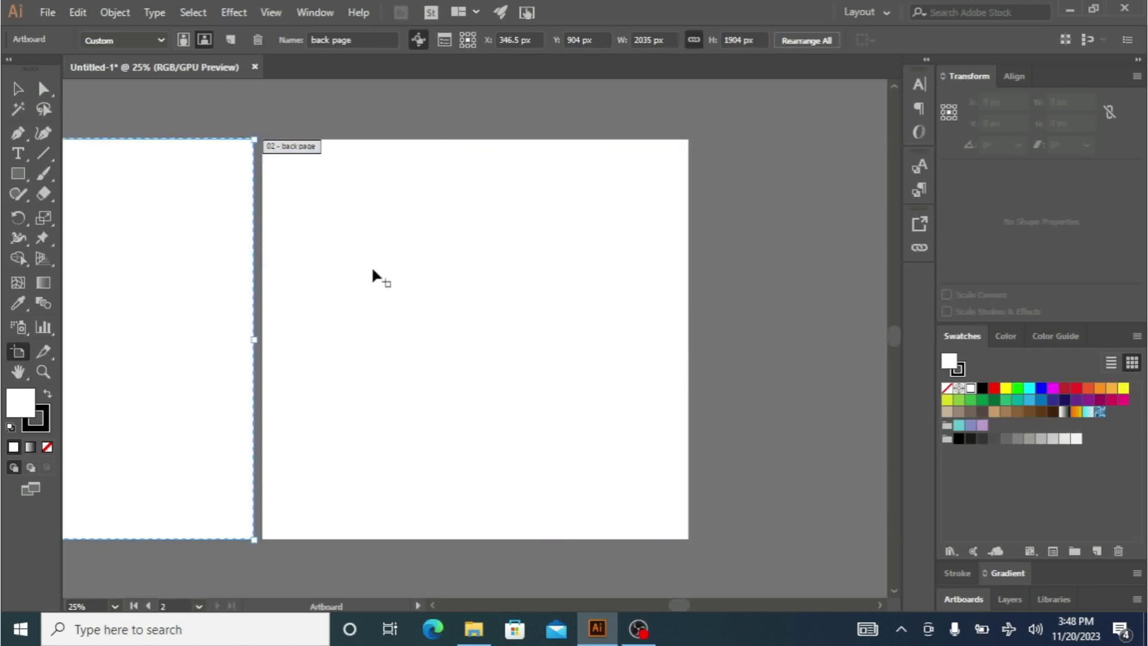
pyautogui.keyDown('shift'); pyautogui.click(373, 270); pyautogui.keyUp('shift')
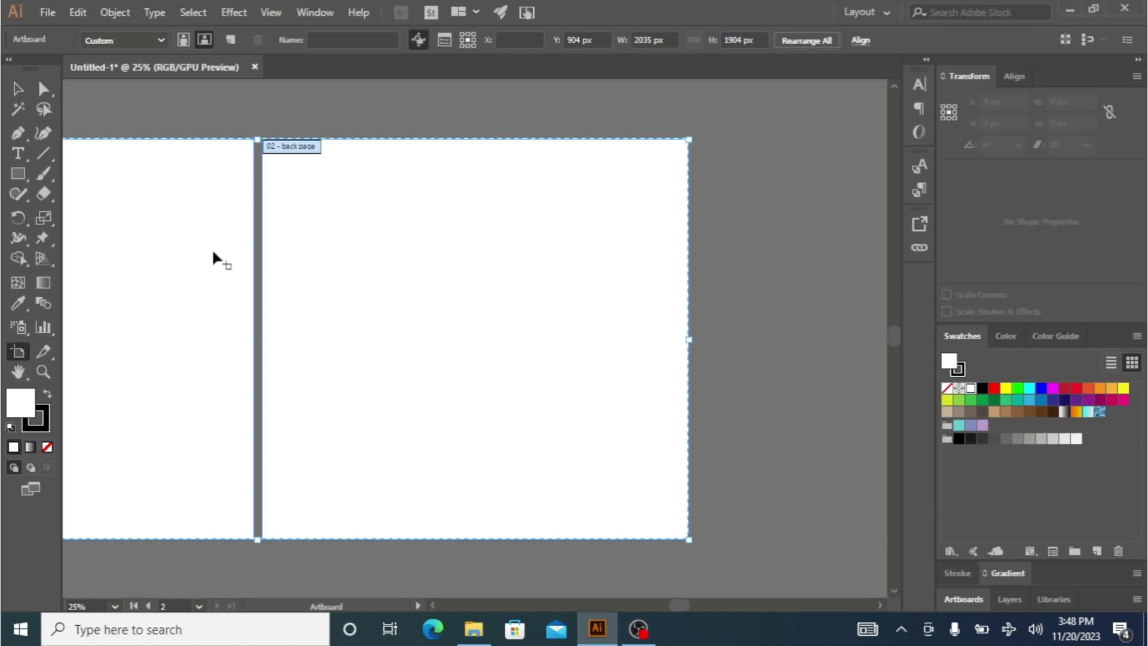
pyautogui.click(183, 41)
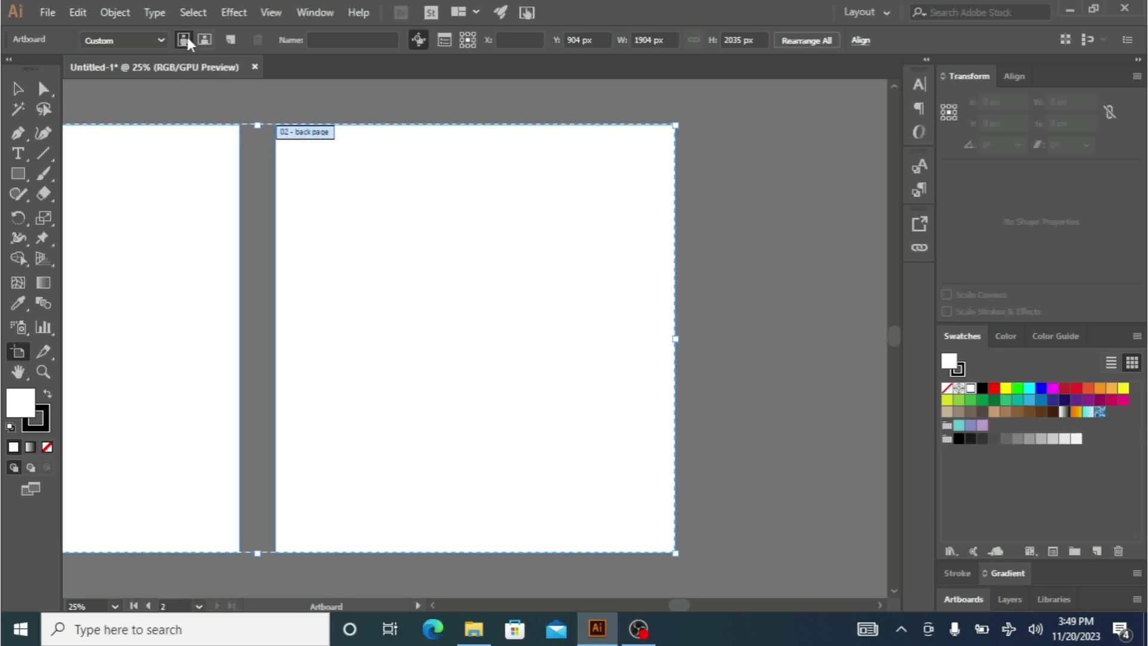
pyautogui.click(204, 40)
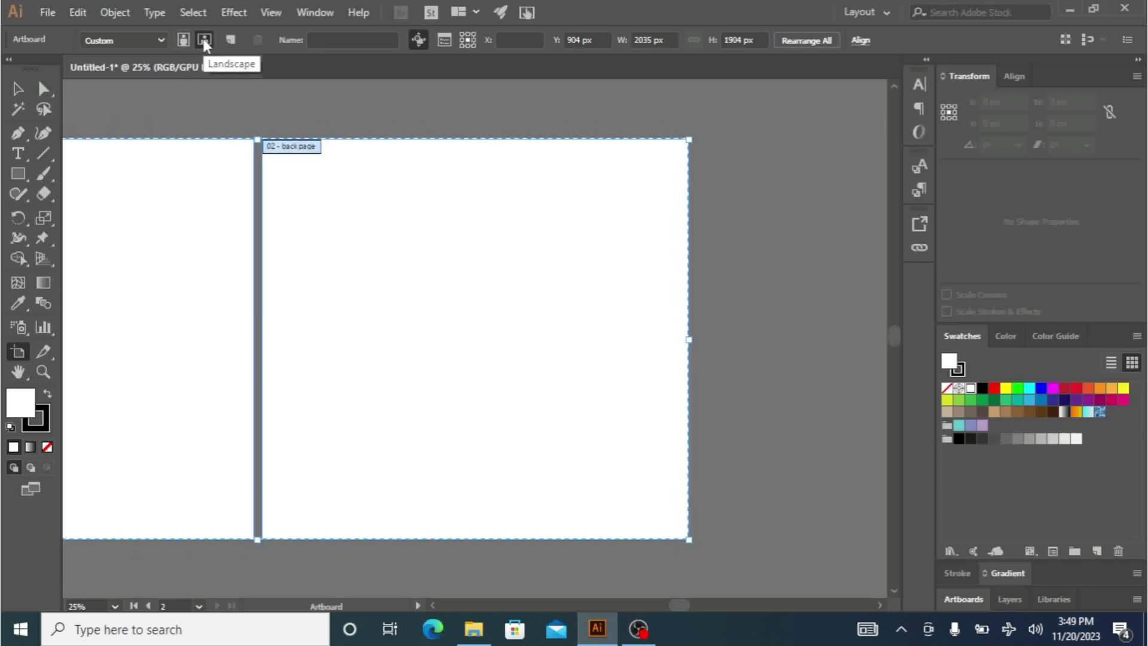
# - Try the iPad Mini preset size on both artboards and undo it
pyautogui.click(161, 40)
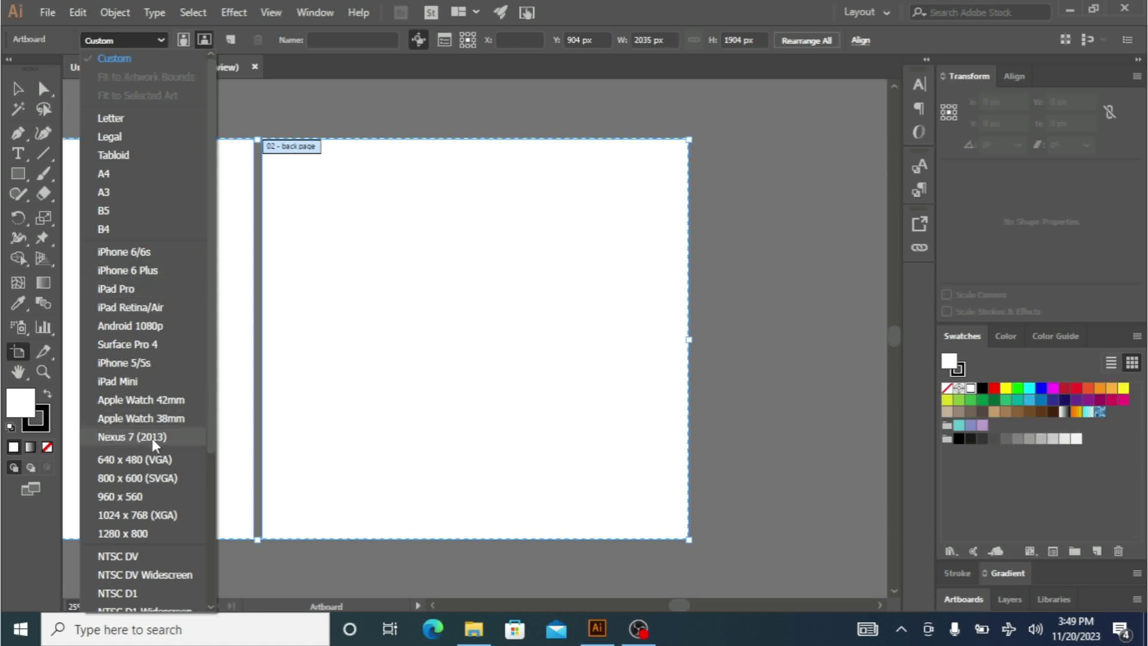
pyautogui.click(152, 382)
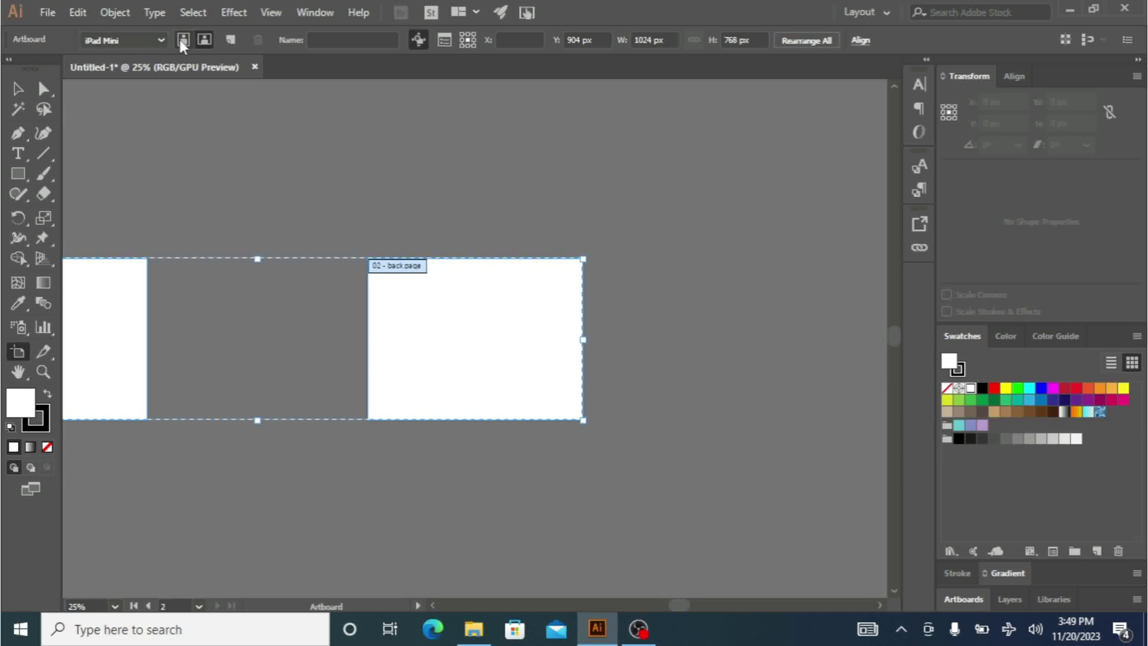
pyautogui.hotkey('ctrl', 'z')
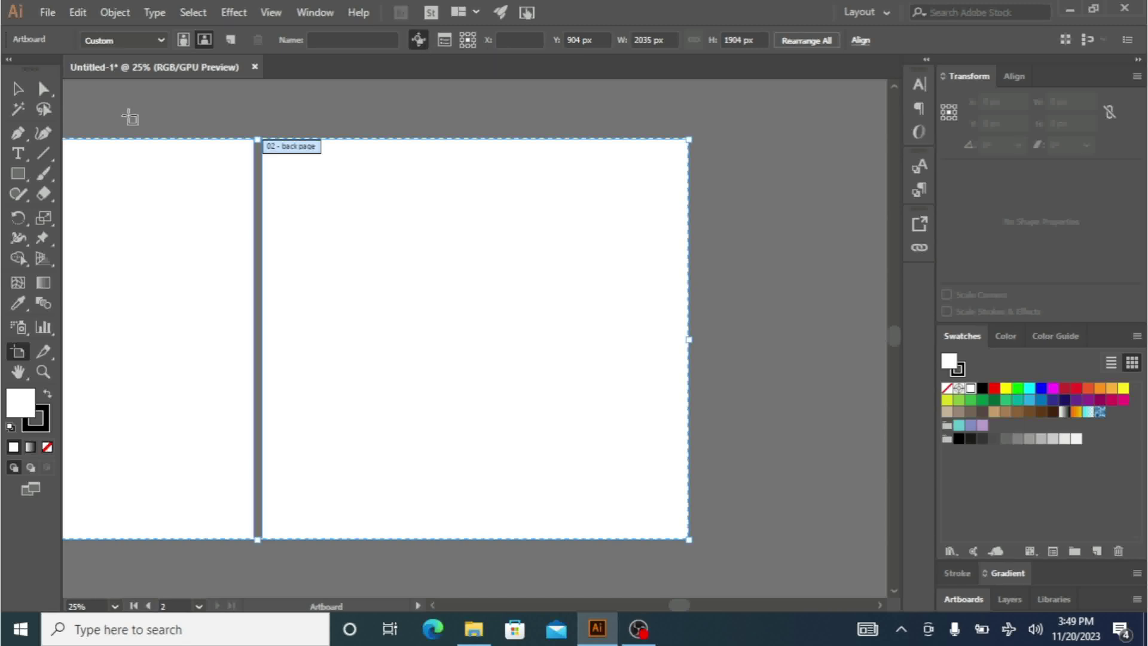
# - Move only the back page artboard right to about X 2549.5 px and leave artboard editing for the Rectangle tool
pyautogui.click(22, 86)
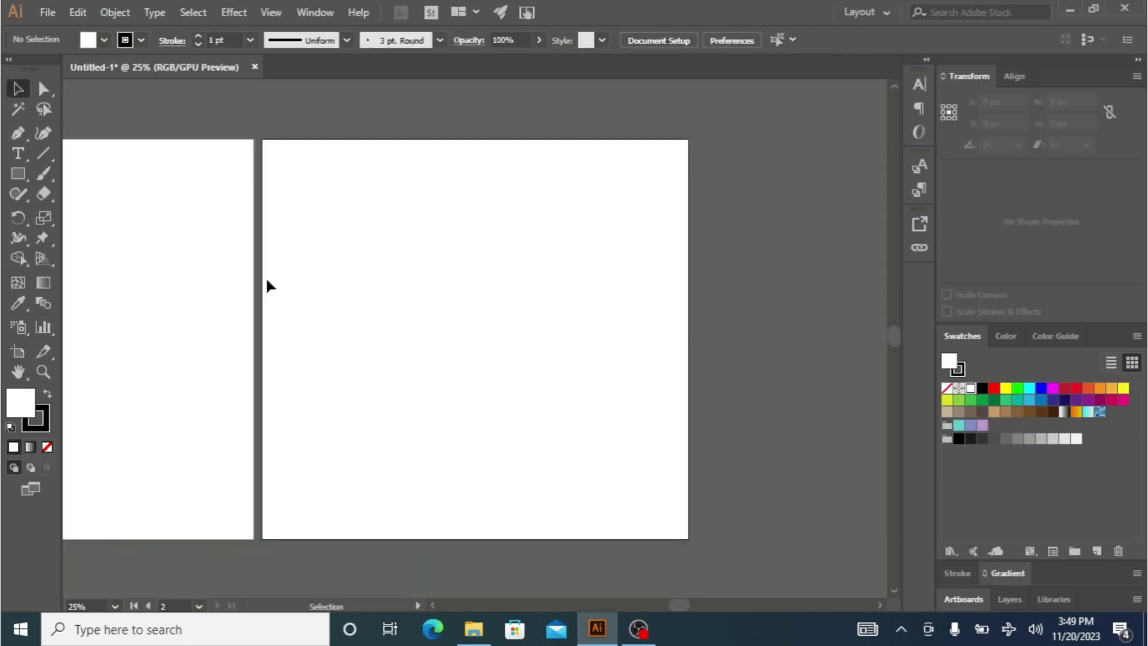
pyautogui.click(13, 356)
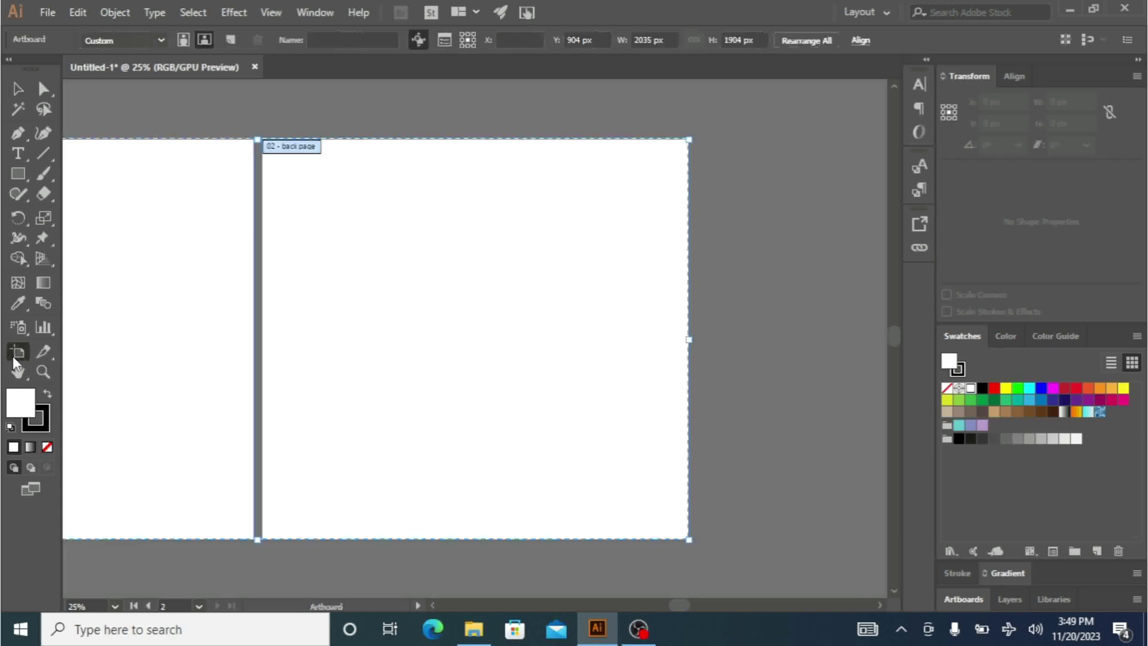
pyautogui.click(342, 246)
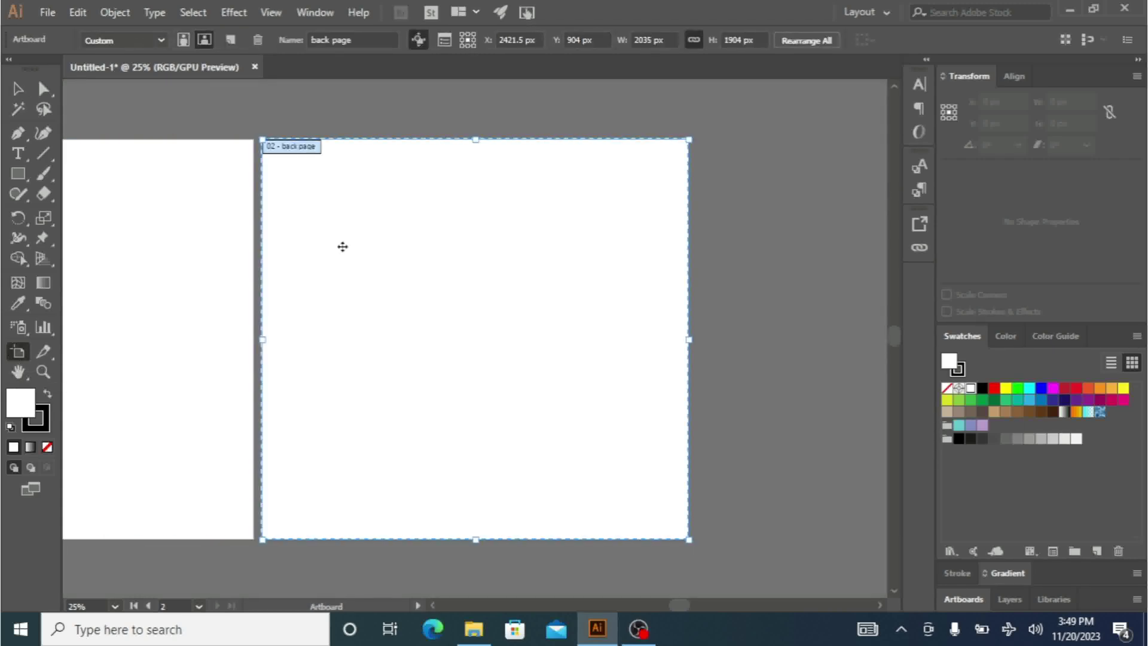
pyautogui.moveTo(389, 249); pyautogui.dragTo(417, 247)
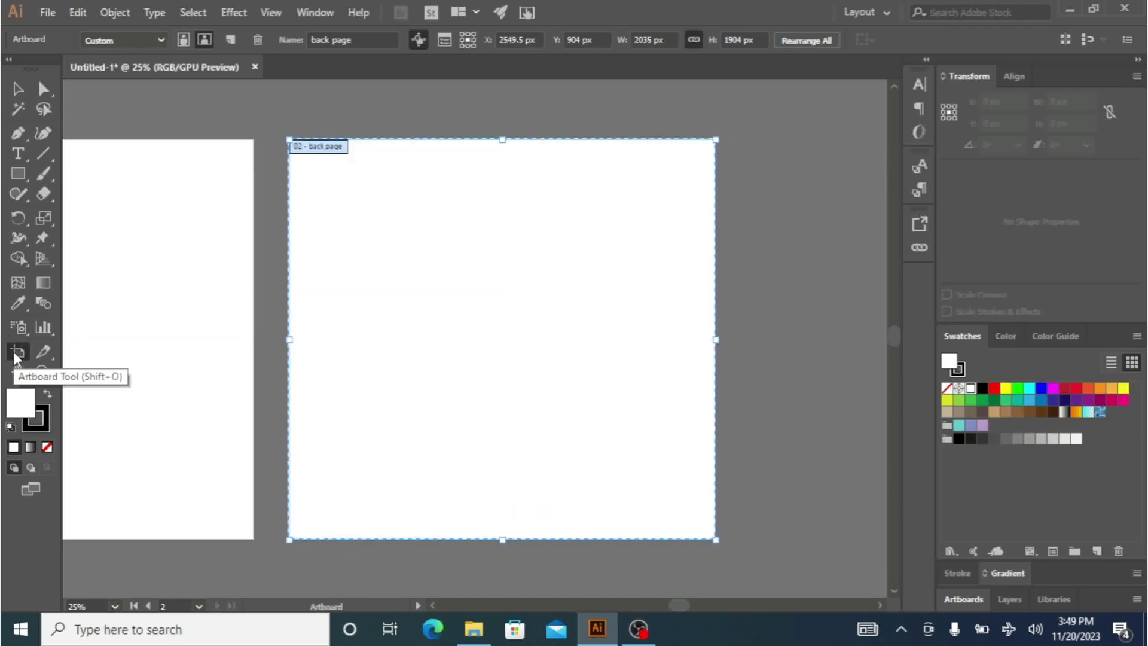
pyautogui.click(17, 175)
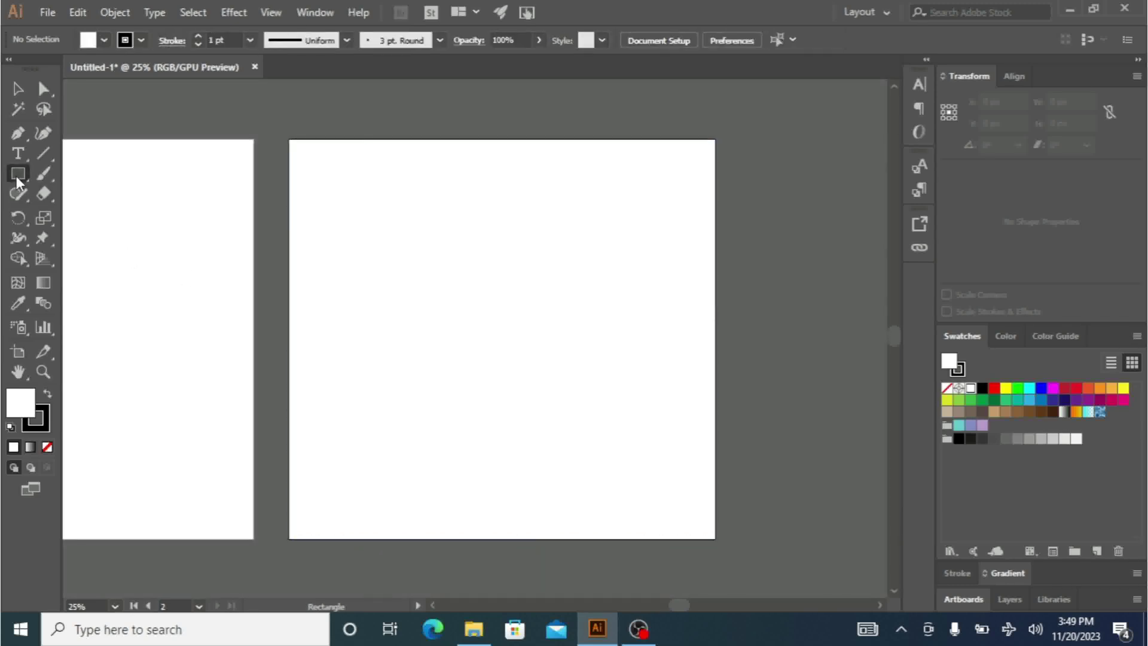
# - Draw a rectangle about 724 by 648 px on the back page artboard and fill it with dark blue R=27 G=20 B=100
pyautogui.moveTo(418, 255); pyautogui.dragTo(571, 390)
pyautogui.click(1065, 412)
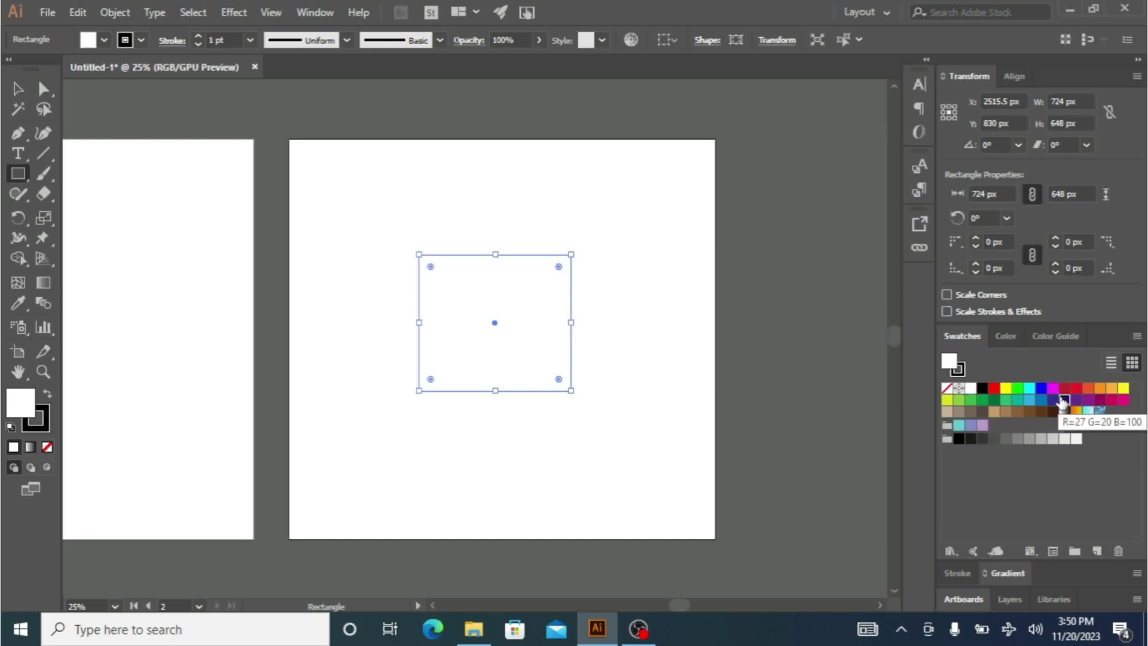
pyautogui.click(1063, 399)
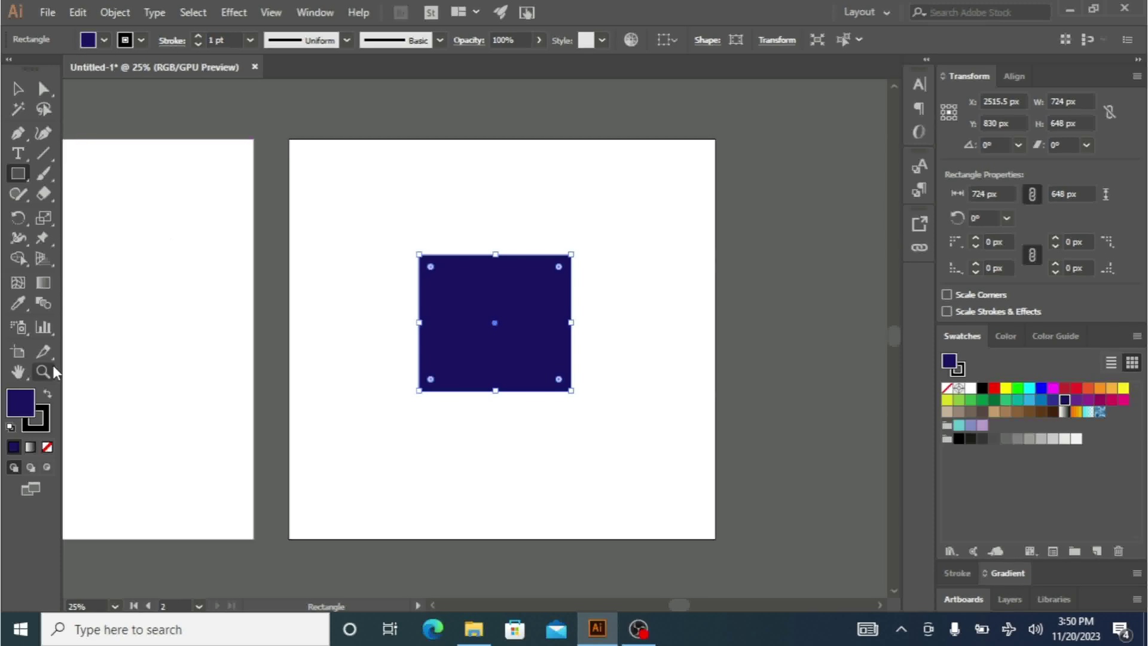
# - Try moving the back page artboard away without its rectangle and undo the move
pyautogui.click(21, 350)
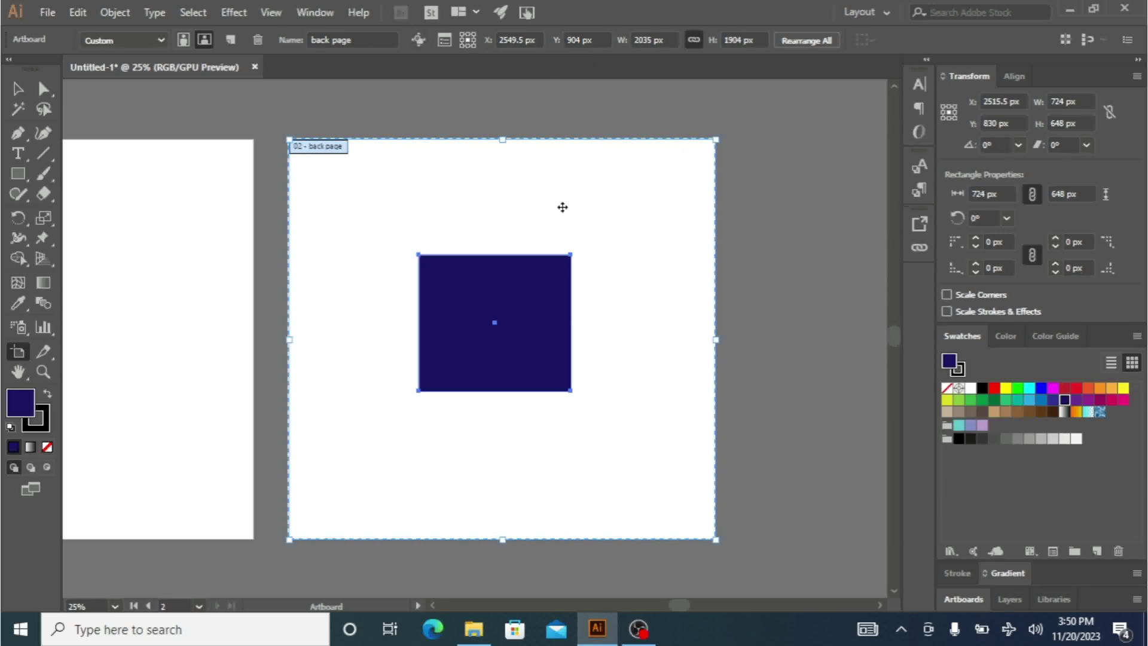
pyautogui.moveTo(510, 200); pyautogui.dragTo(817, 245)
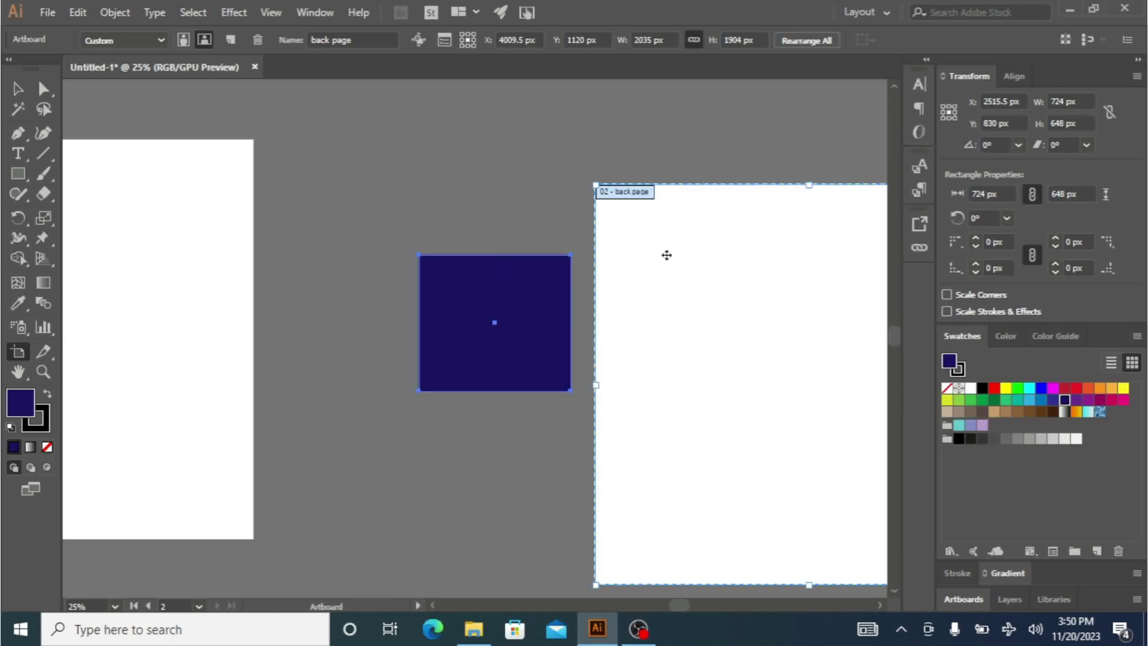
pyautogui.hotkey('ctrl', 'z')
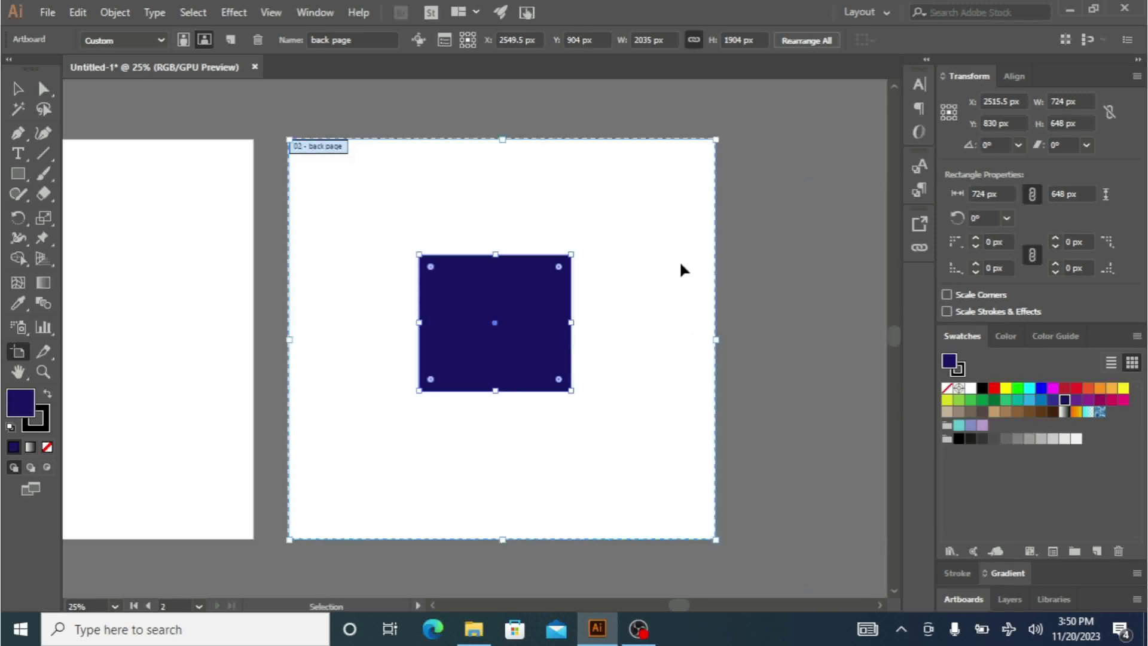
# - Enable moving artwork with the artboard and move the back page together with its rectangle to about X 2485.5 px
pyautogui.click(423, 39)
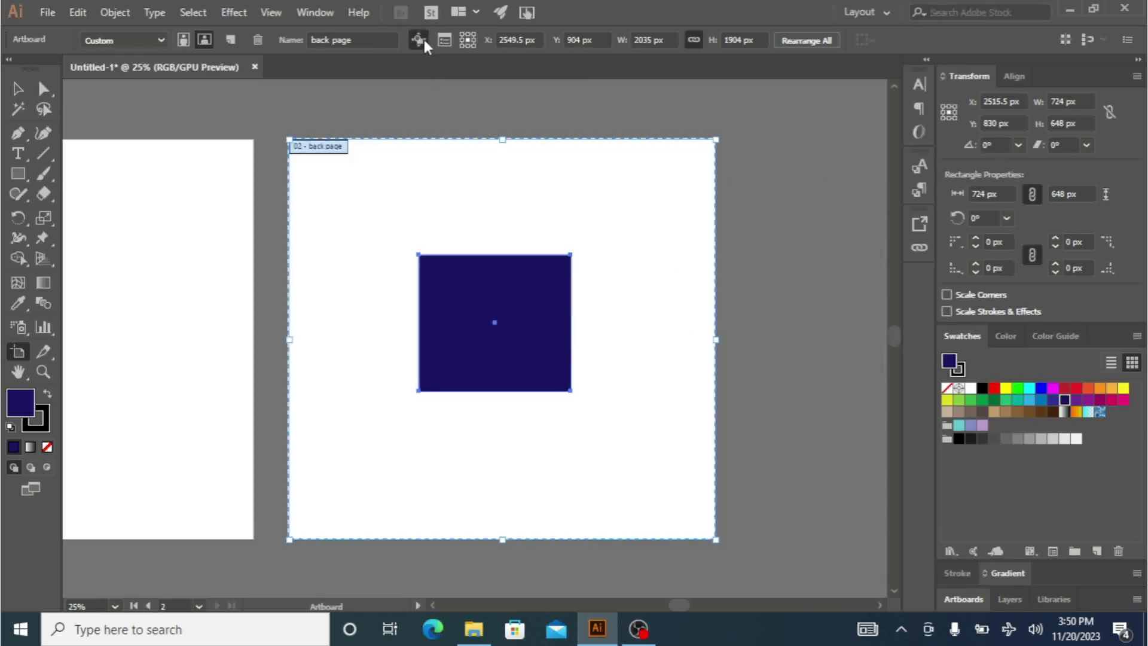
pyautogui.moveTo(458, 215)
pyautogui.mouseDown()
pyautogui.moveTo(725, 246)
pyautogui.moveTo(752, 275)
pyautogui.moveTo(416, 204)
pyautogui.moveTo(474, 221)
pyautogui.mouseUp()
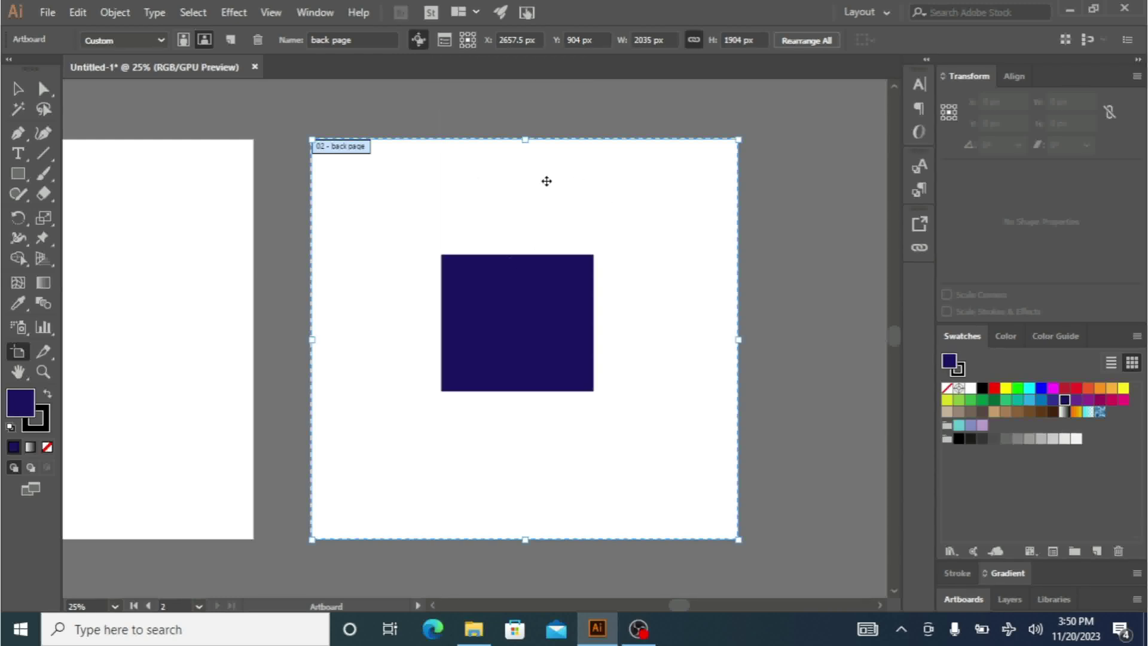
pyautogui.click(445, 41)
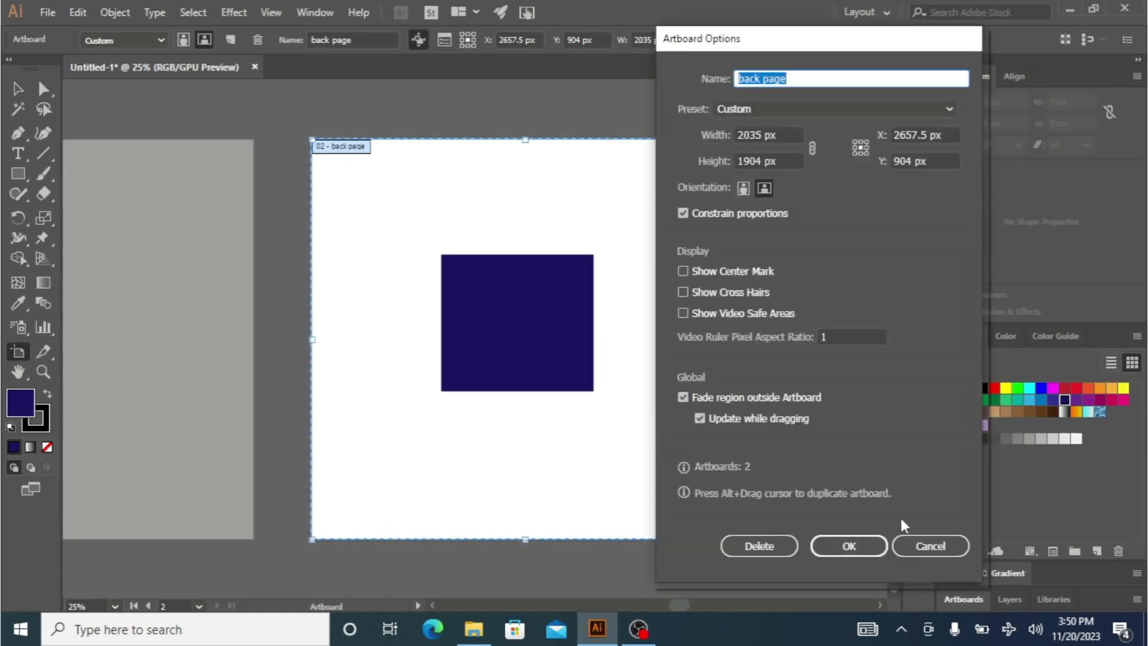
pyautogui.click(928, 547)
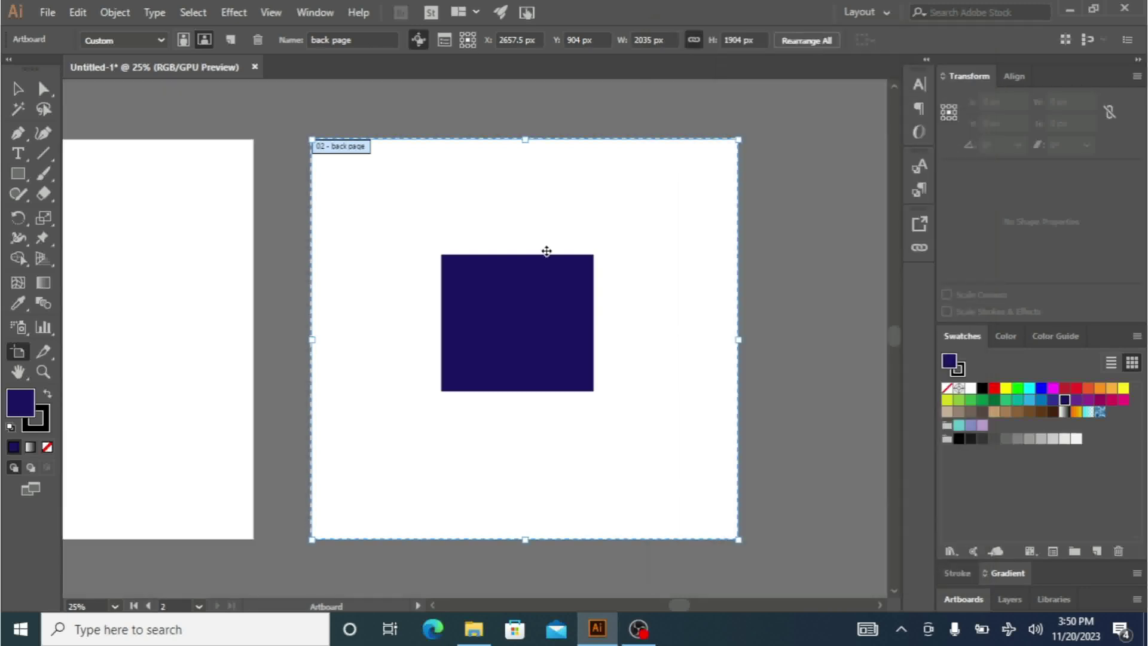
pyautogui.moveTo(546, 251); pyautogui.dragTo(512, 235)
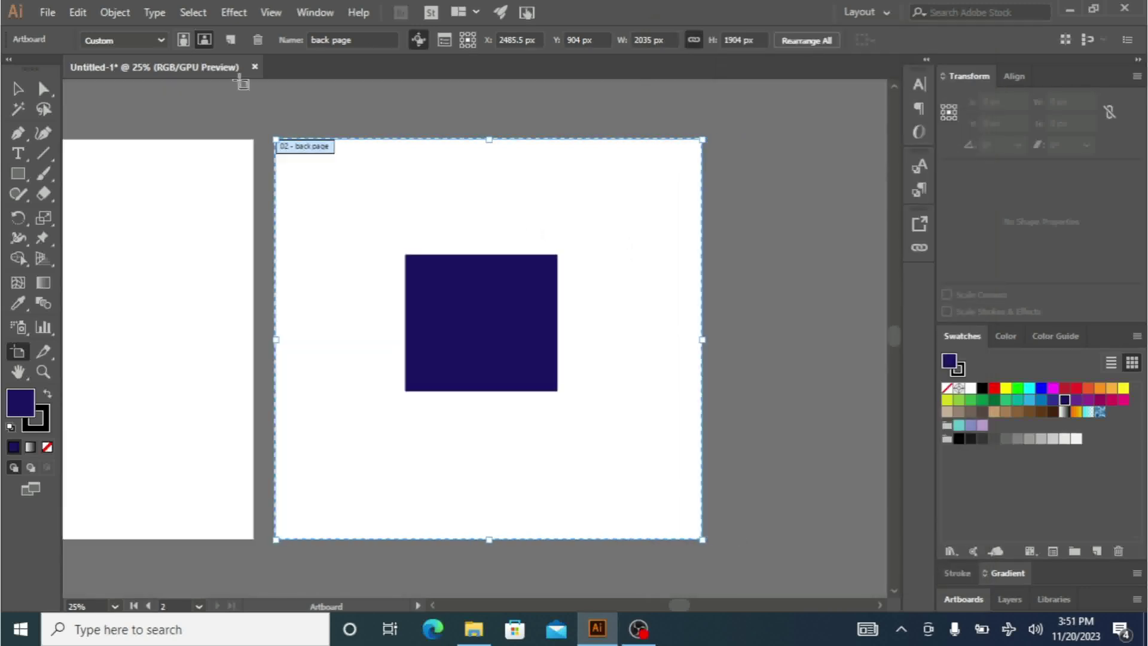
# - Add a third artboard above the back page and a fourth beside it at about X 4819.5 px, Y -1192 px
pyautogui.click(230, 40)
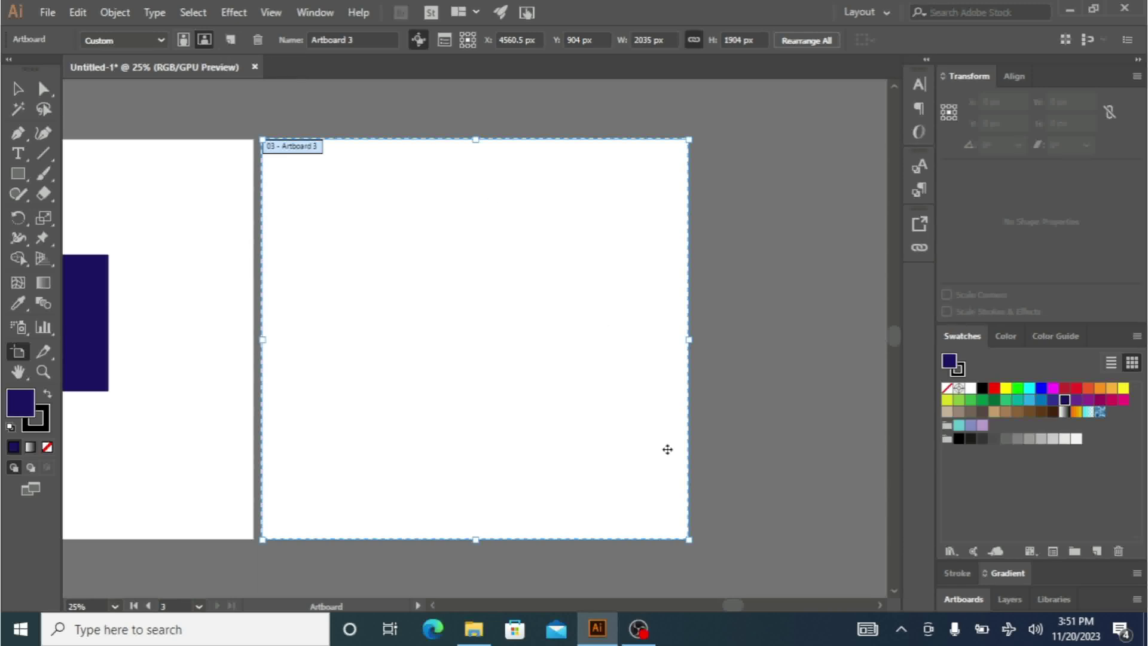
pyautogui.hotkey('ctrl', '-')
pyautogui.hotkey('ctrl', '-')
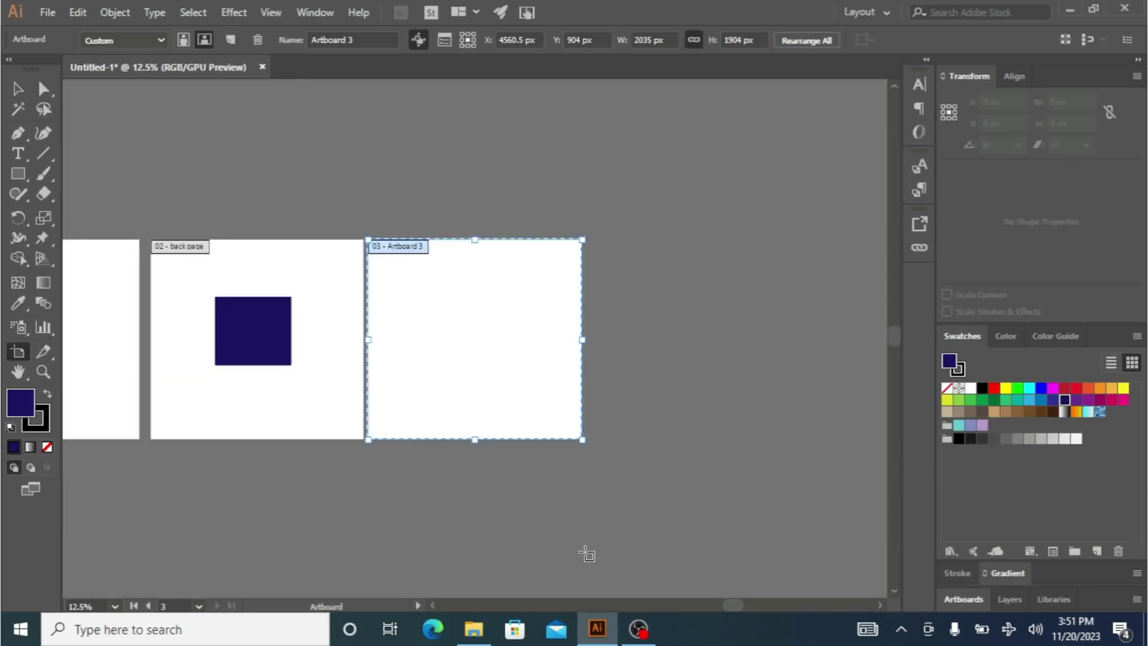
pyautogui.click(433, 605)
pyautogui.click(432, 606)
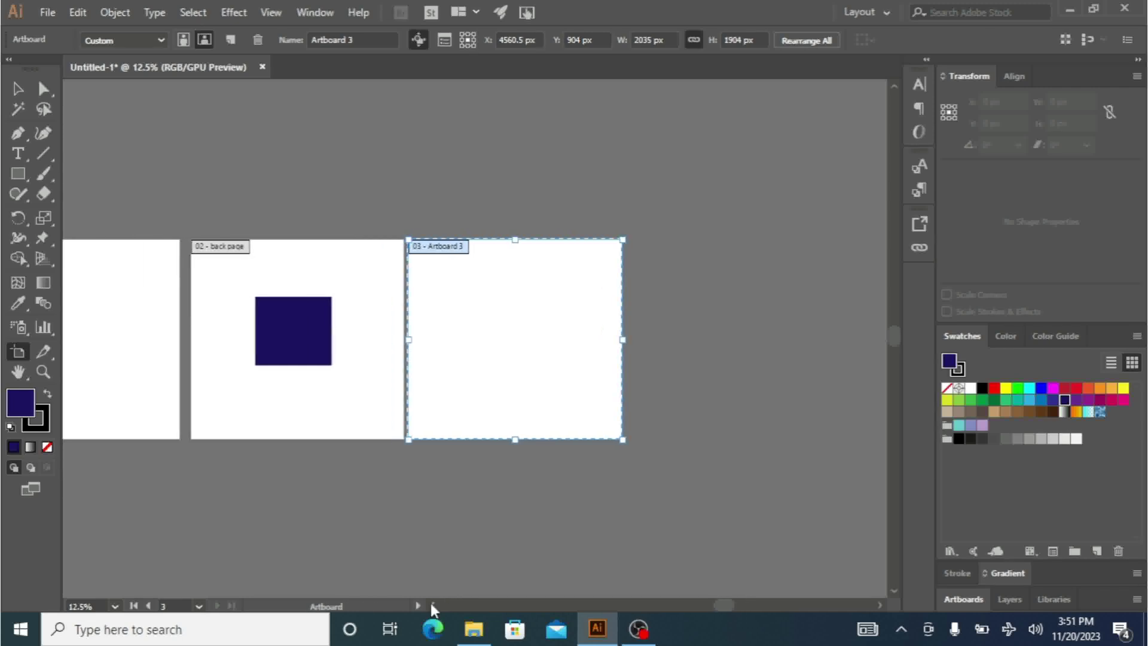
pyautogui.click(432, 605)
pyautogui.click(433, 605)
pyautogui.moveTo(657, 303); pyautogui.dragTo(470, 176)
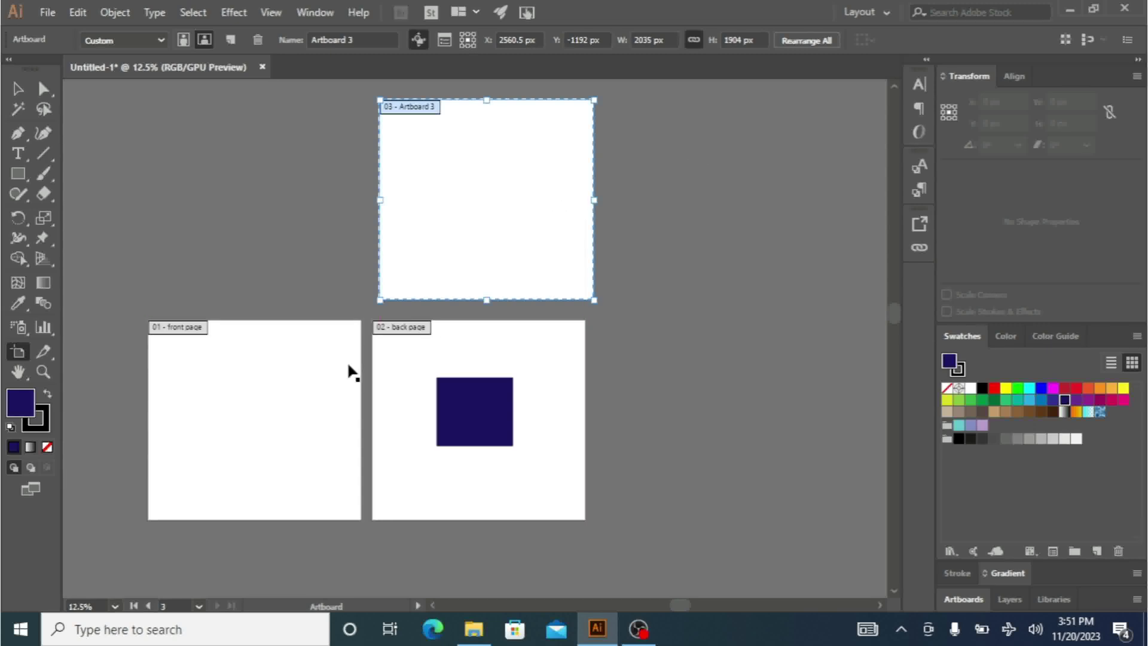
pyautogui.click(226, 41)
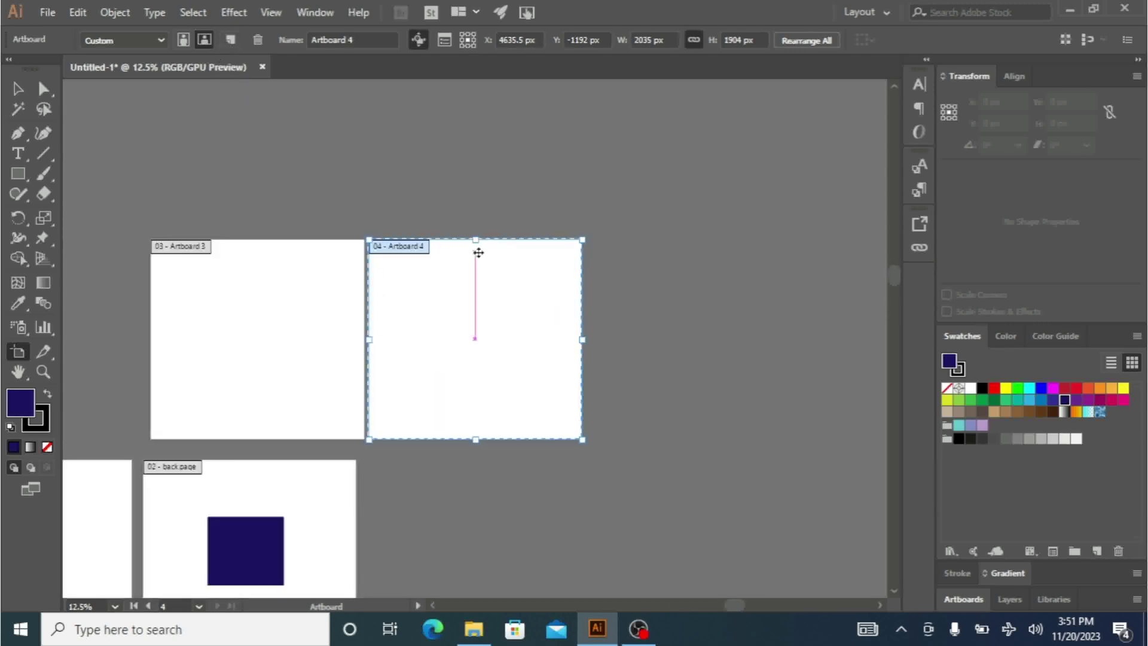
pyautogui.moveTo(510, 318); pyautogui.dragTo(530, 317)
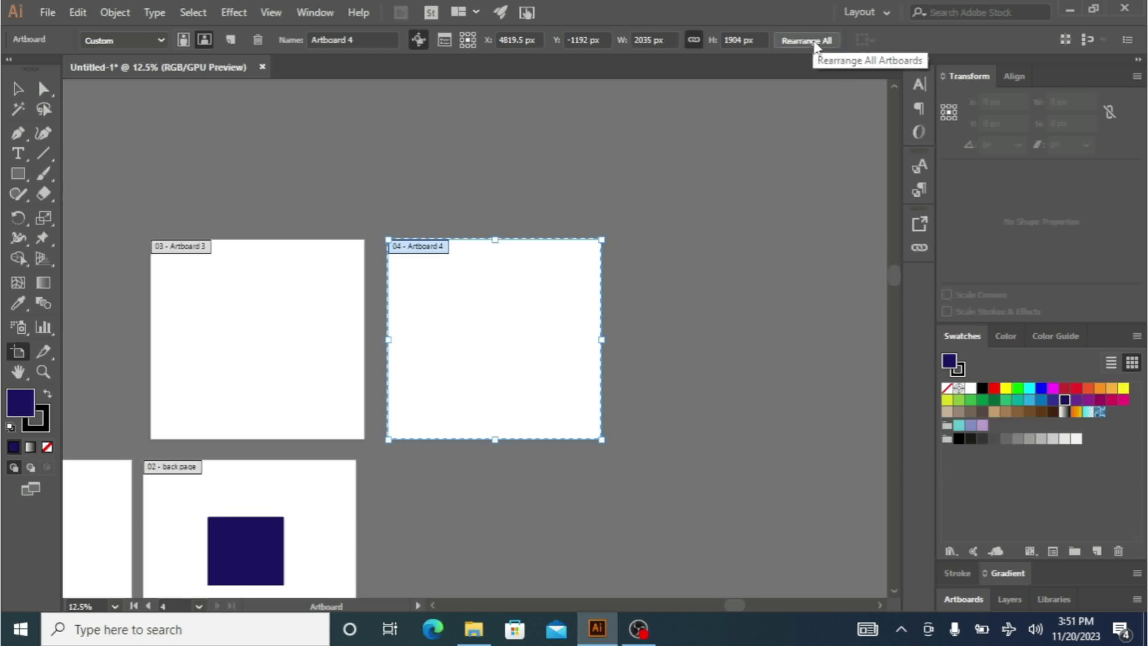
# - Rearrange all artboards into a two-row grid by column with right-to-left order and 20 px spacing, moving artwork along
pyautogui.click(816, 41)
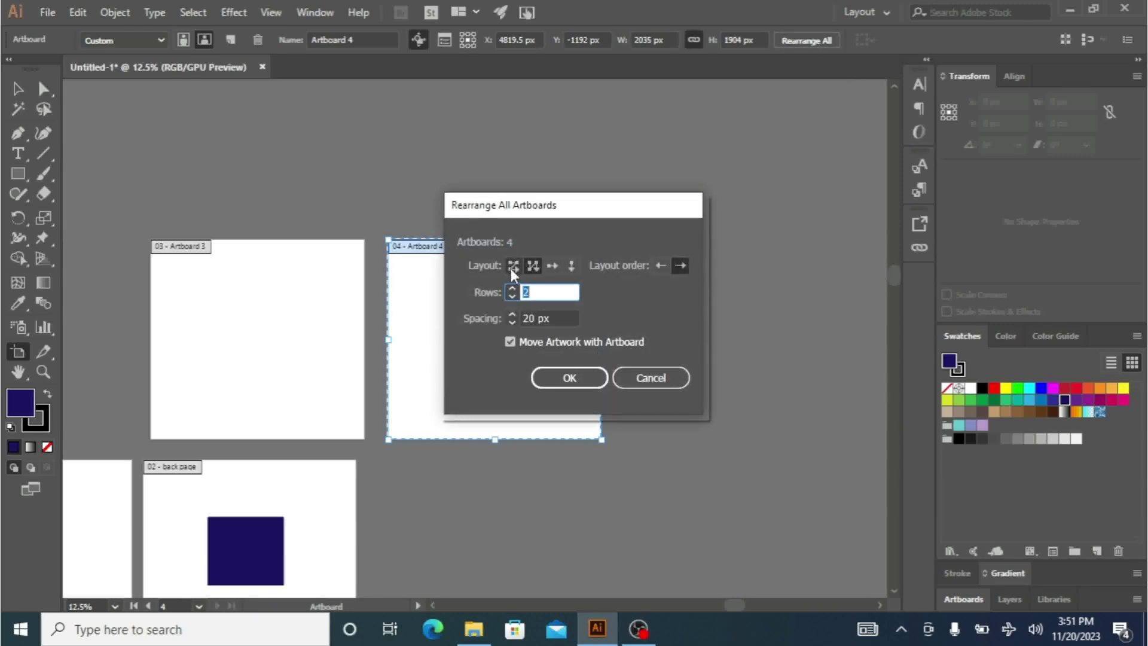
pyautogui.click(662, 265)
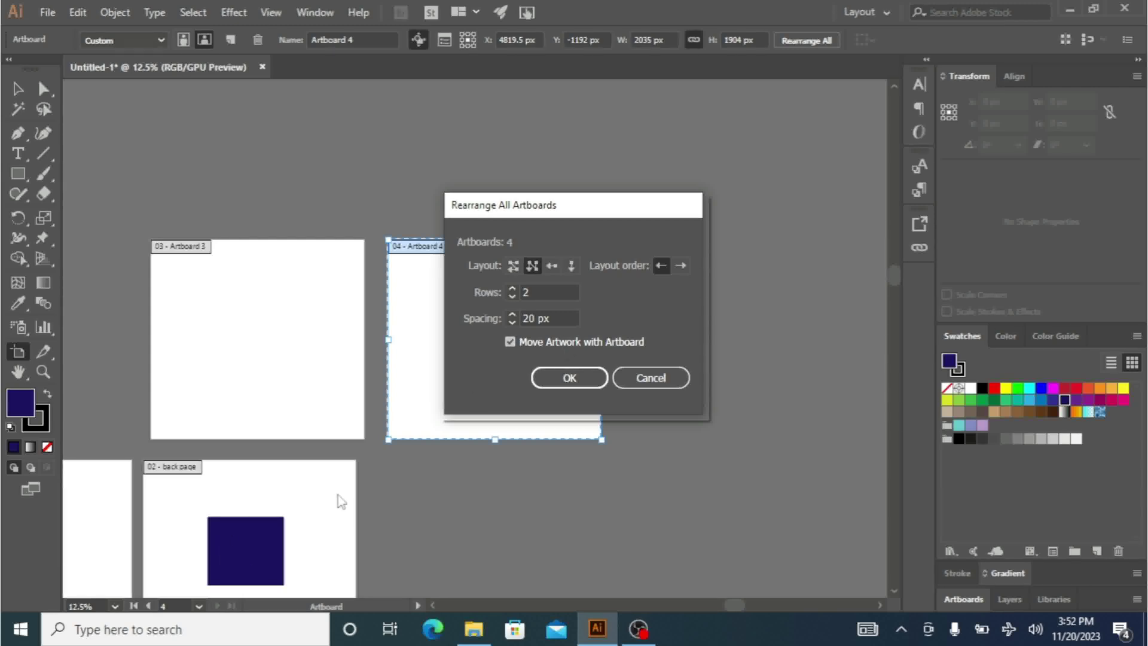
pyautogui.click(570, 378)
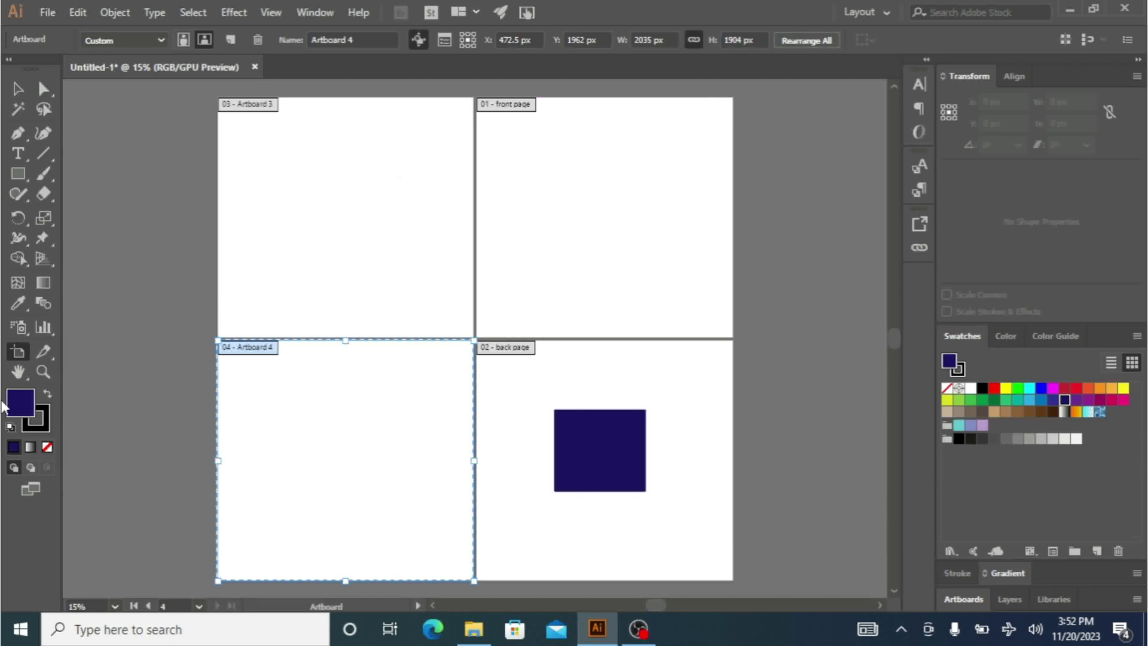
# - Open the artboard options for Artboard 4 and look through the available size presets
pyautogui.doubleClick(17, 350)
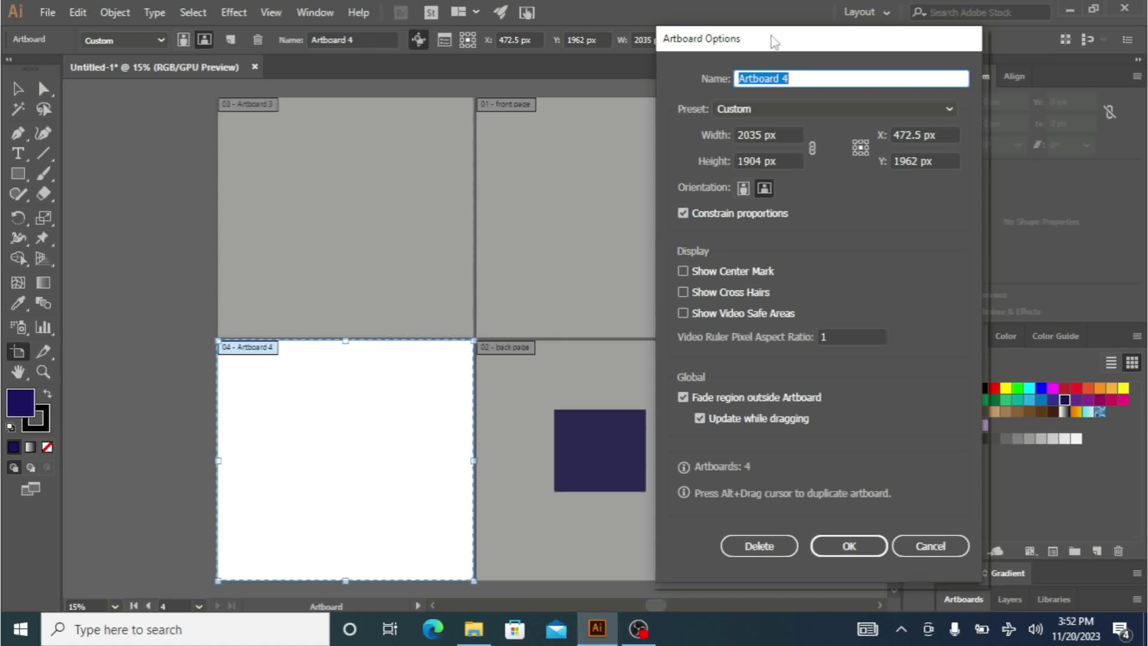
pyautogui.click(952, 553)
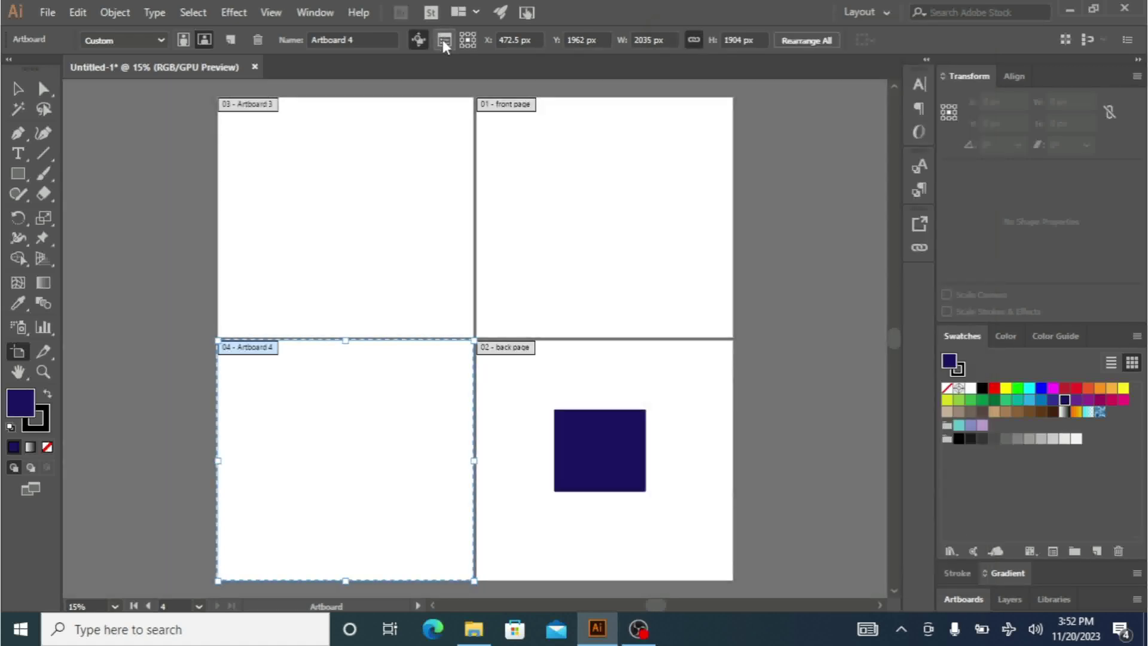
pyautogui.click(443, 39)
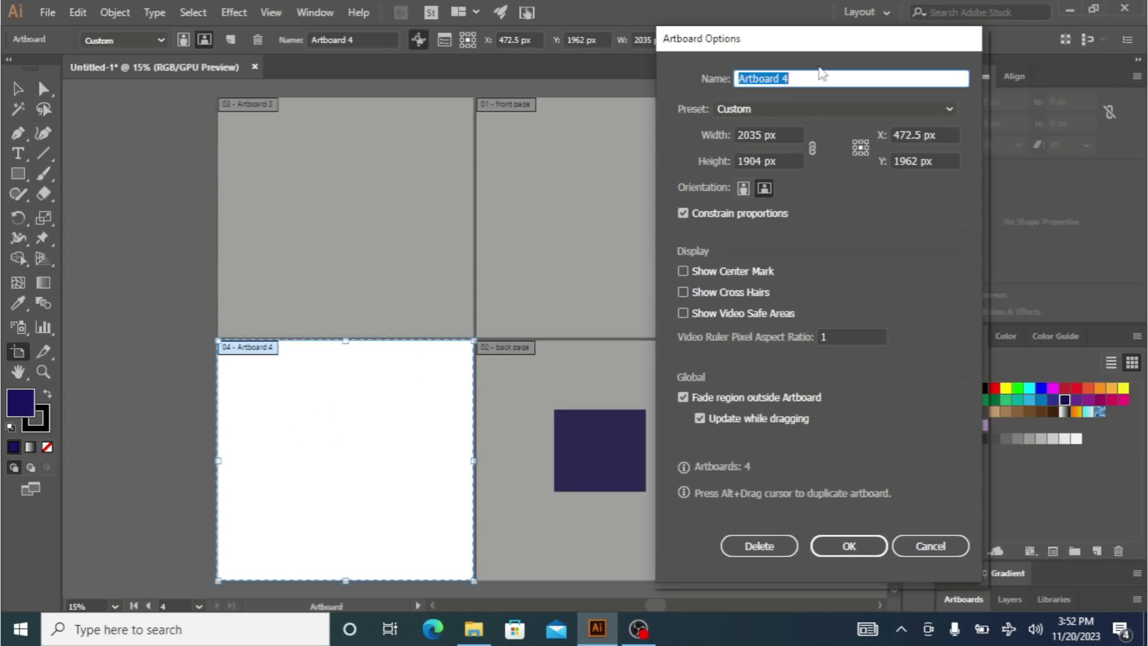
pyautogui.click(800, 114)
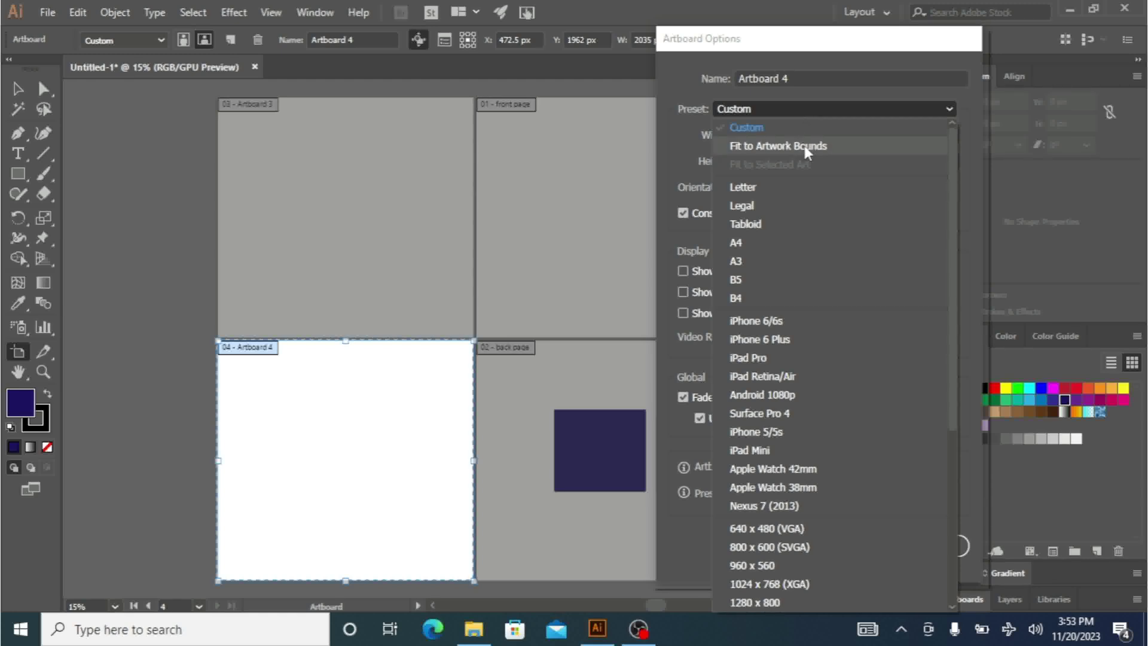
pyautogui.click(726, 39)
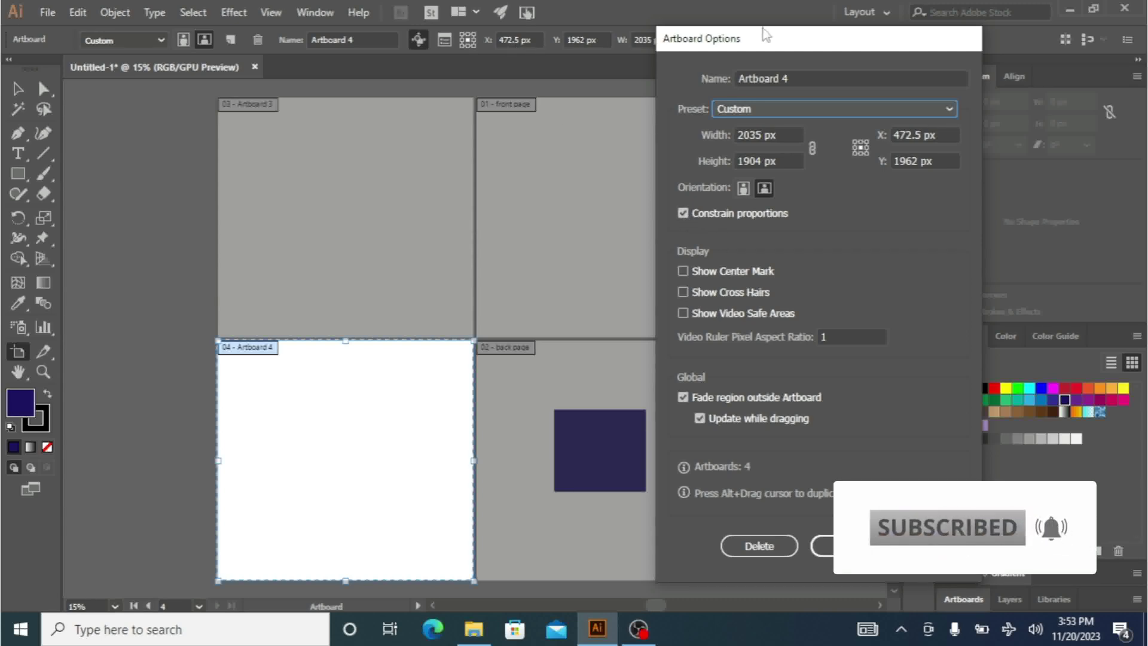
pyautogui.moveTo(772, 45); pyautogui.dragTo(888, 77)
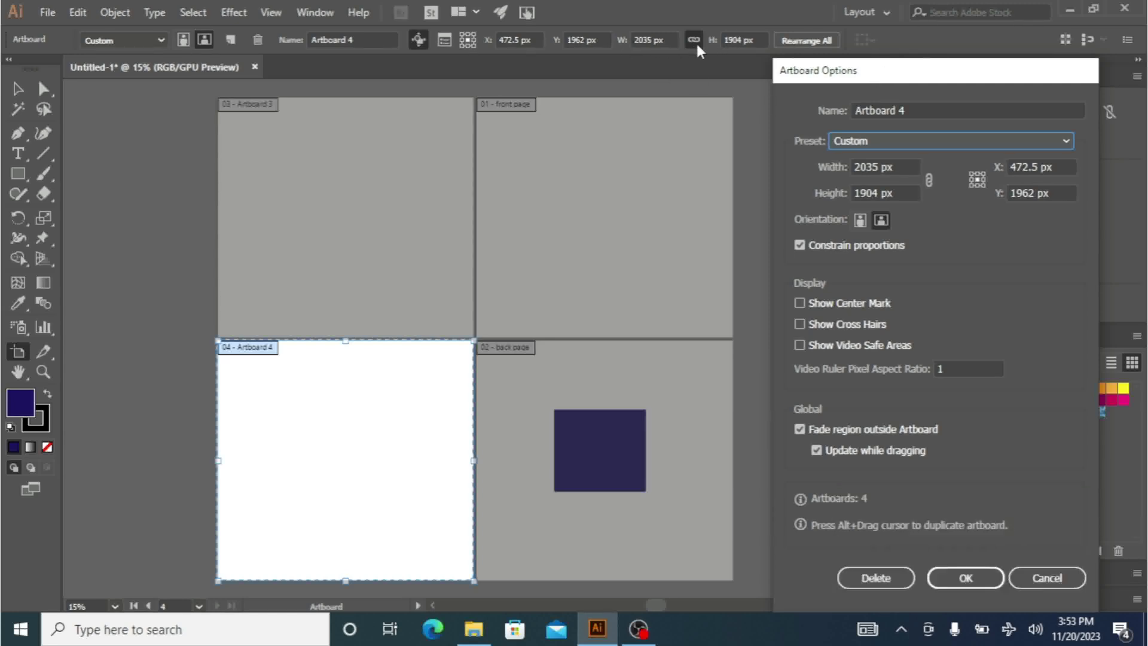
# - Toggle Constrain proportions off and back on for Artboard 4, and turn on its center mark
pyautogui.click(817, 245)
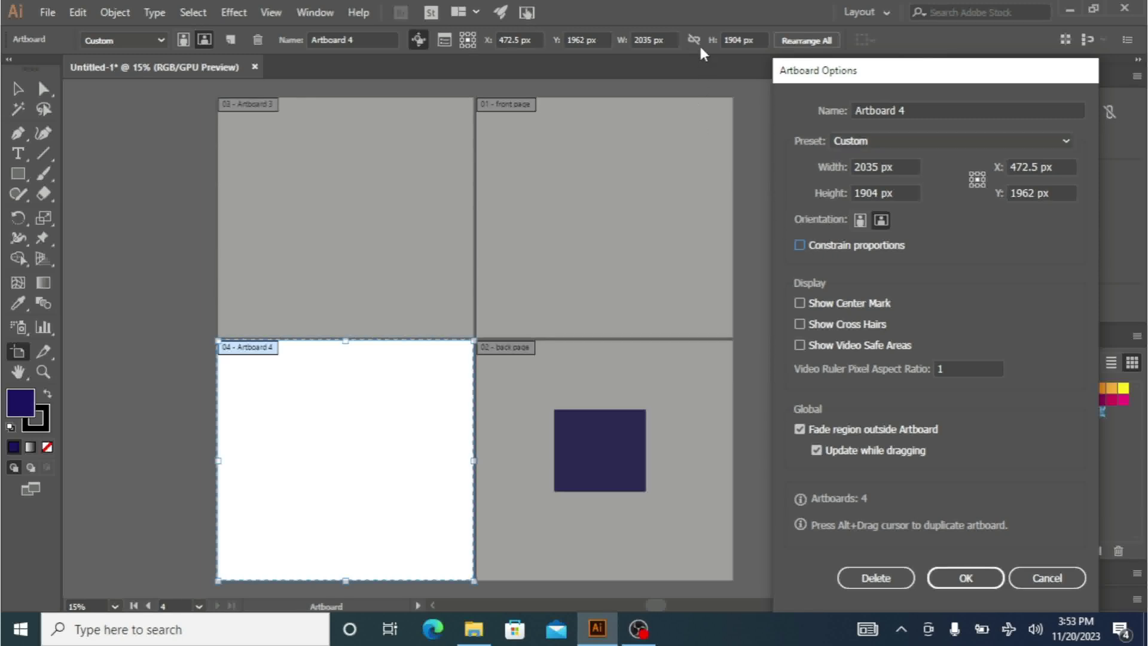
pyautogui.click(827, 247)
pyautogui.click(800, 304)
pyautogui.click(990, 584)
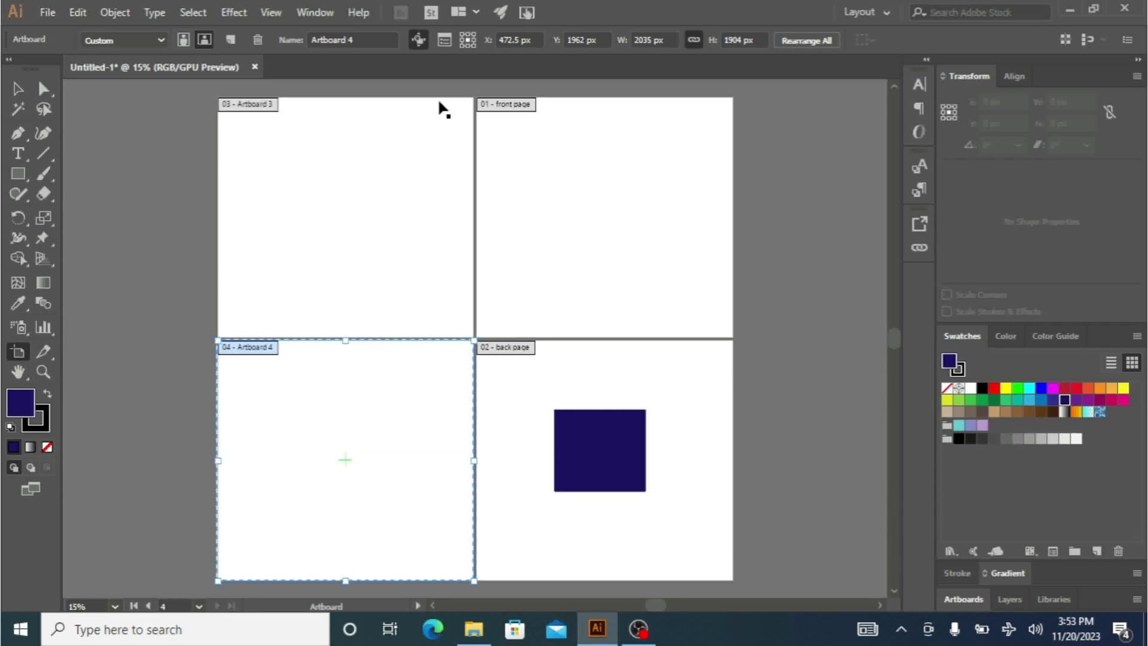
# - Turn on the cross hairs and the video safe areas for Artboard 4
pyautogui.click(445, 42)
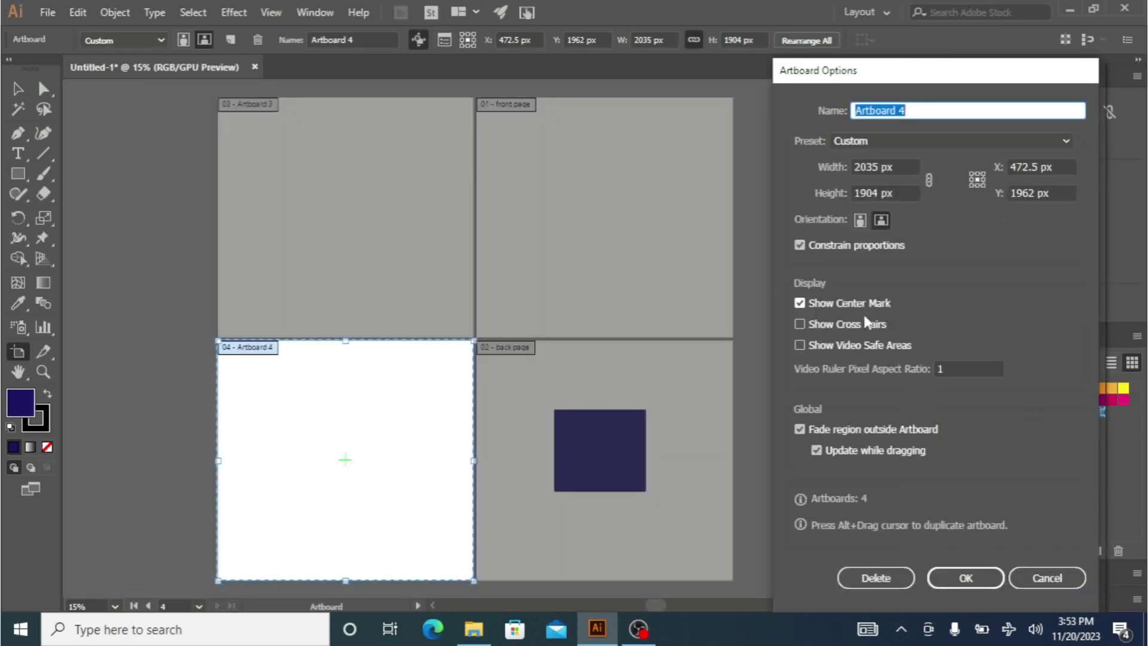
pyautogui.click(848, 325)
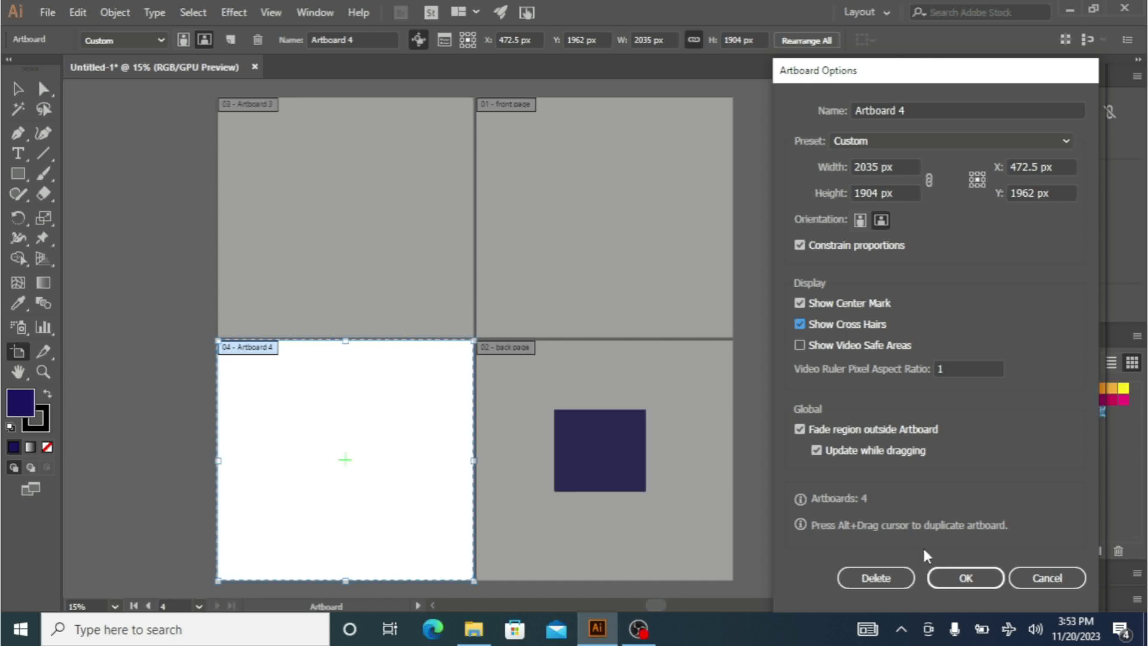
pyautogui.click(955, 576)
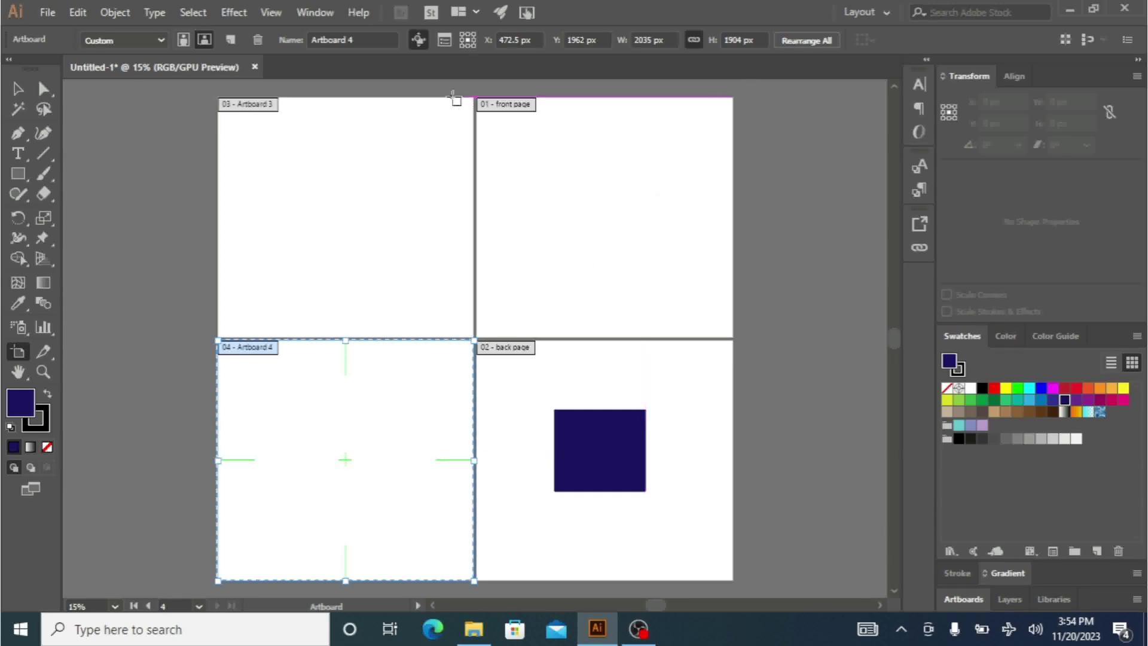
pyautogui.click(446, 39)
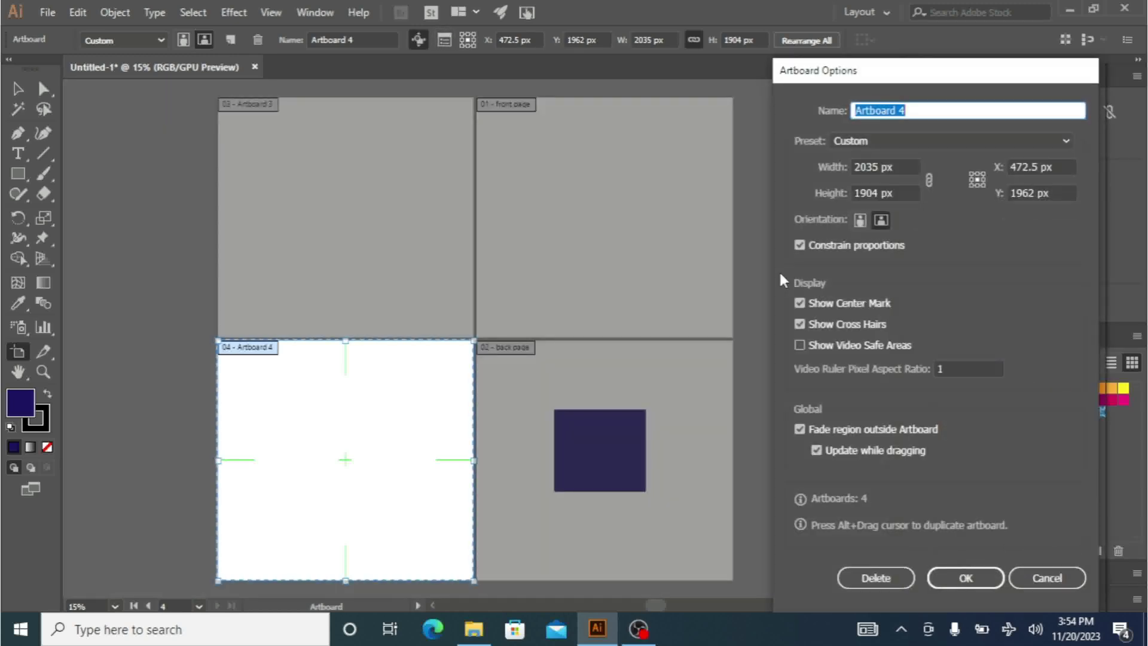
pyautogui.click(835, 346)
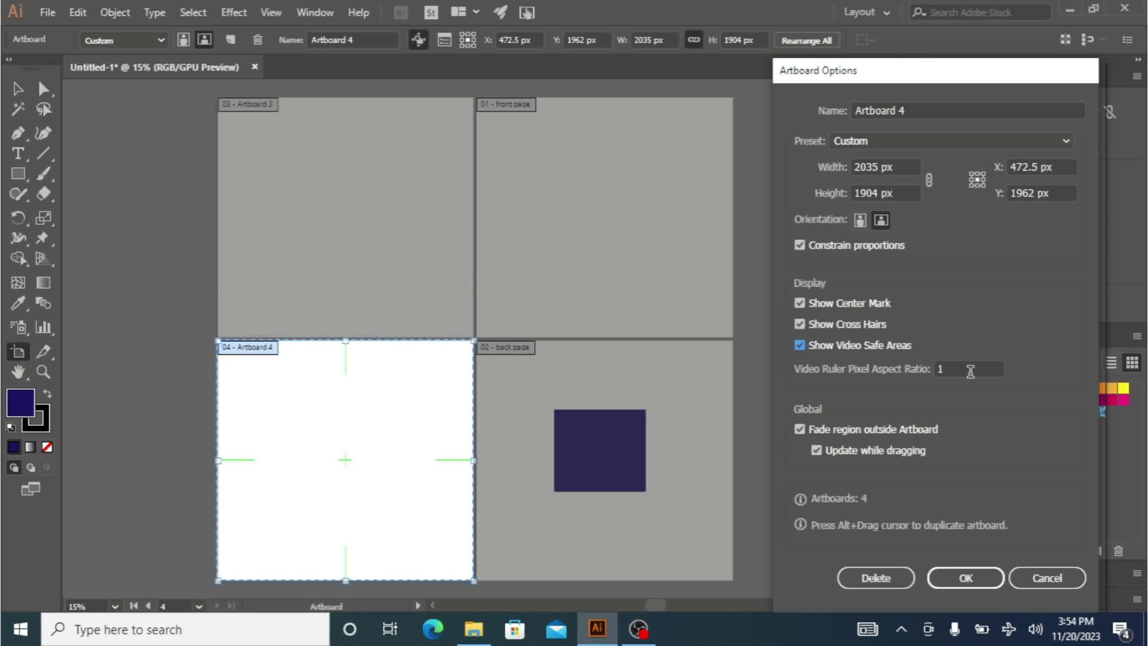
pyautogui.click(948, 577)
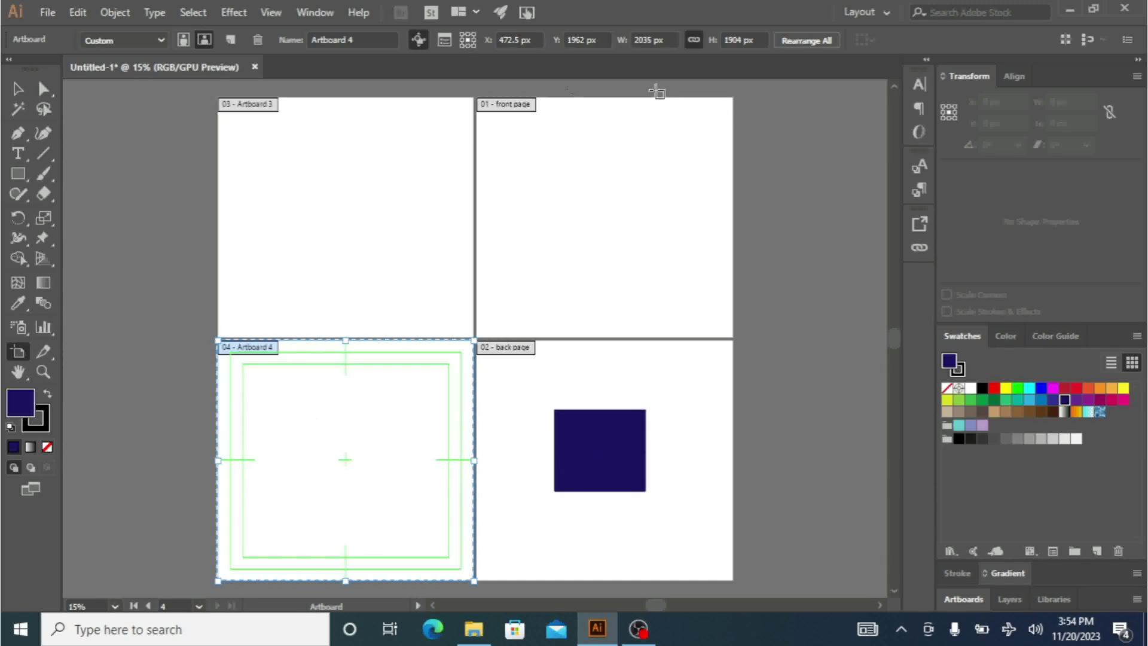
# - Try turning off the fade region outside the artboard and turn it back on
pyautogui.click(440, 44)
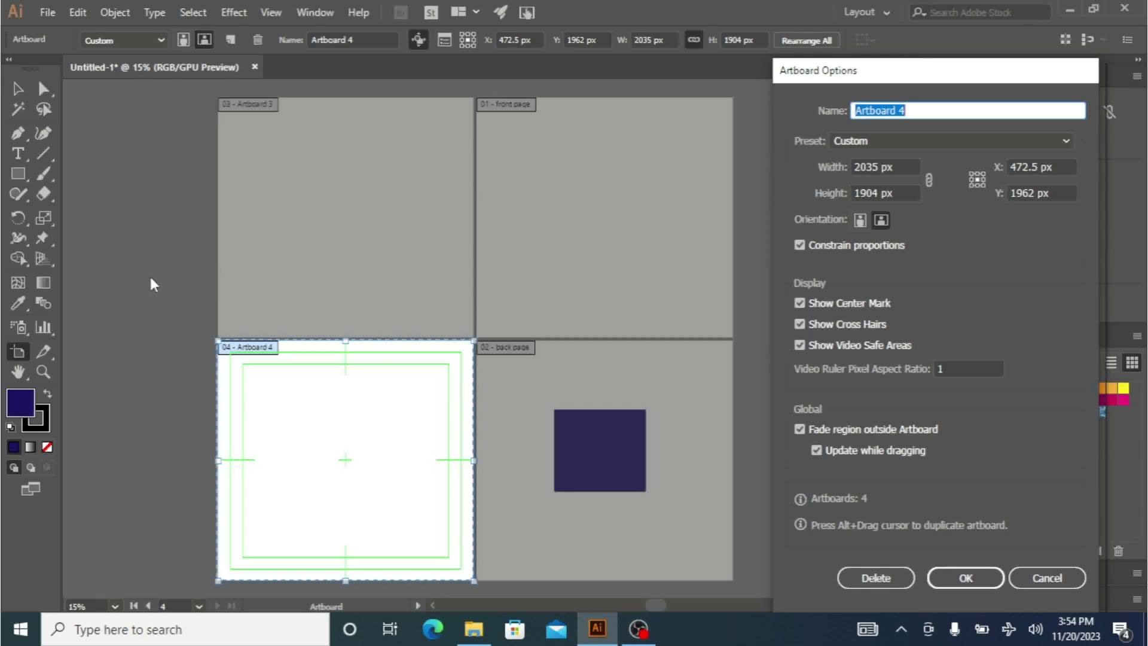
pyautogui.click(871, 430)
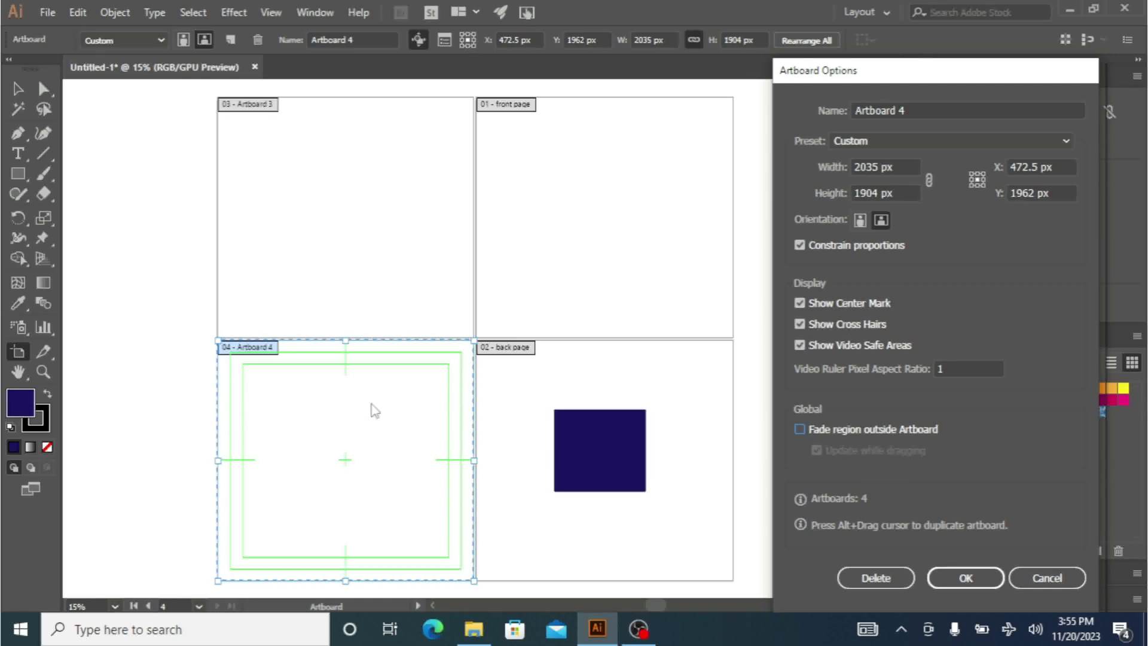
pyautogui.click(833, 437)
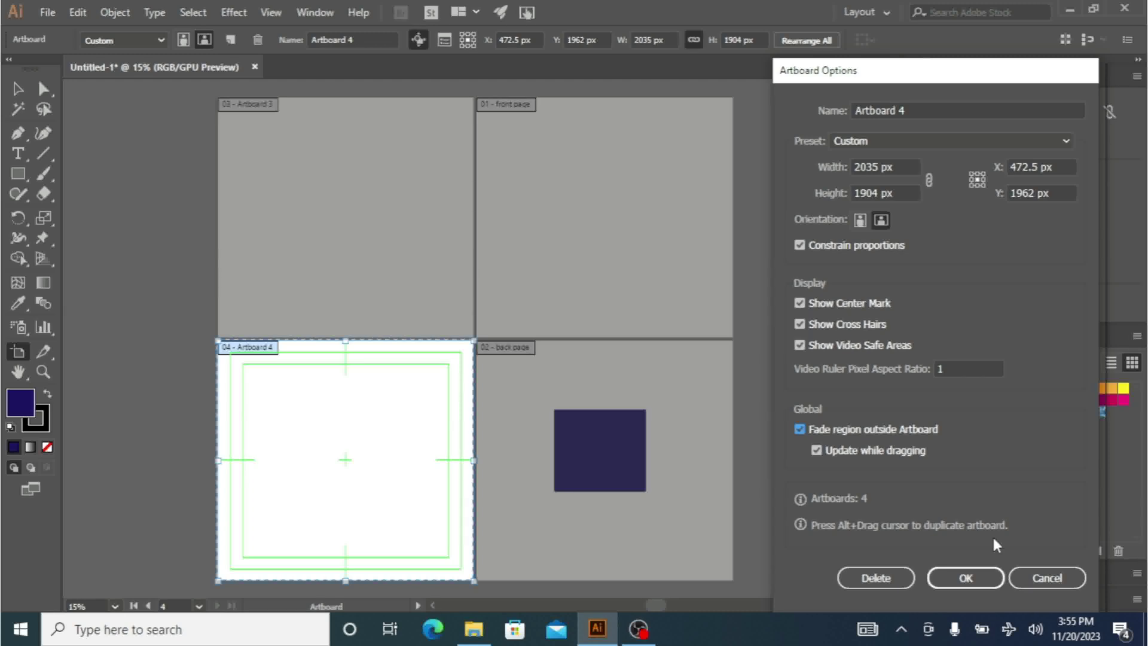
pyautogui.click(978, 578)
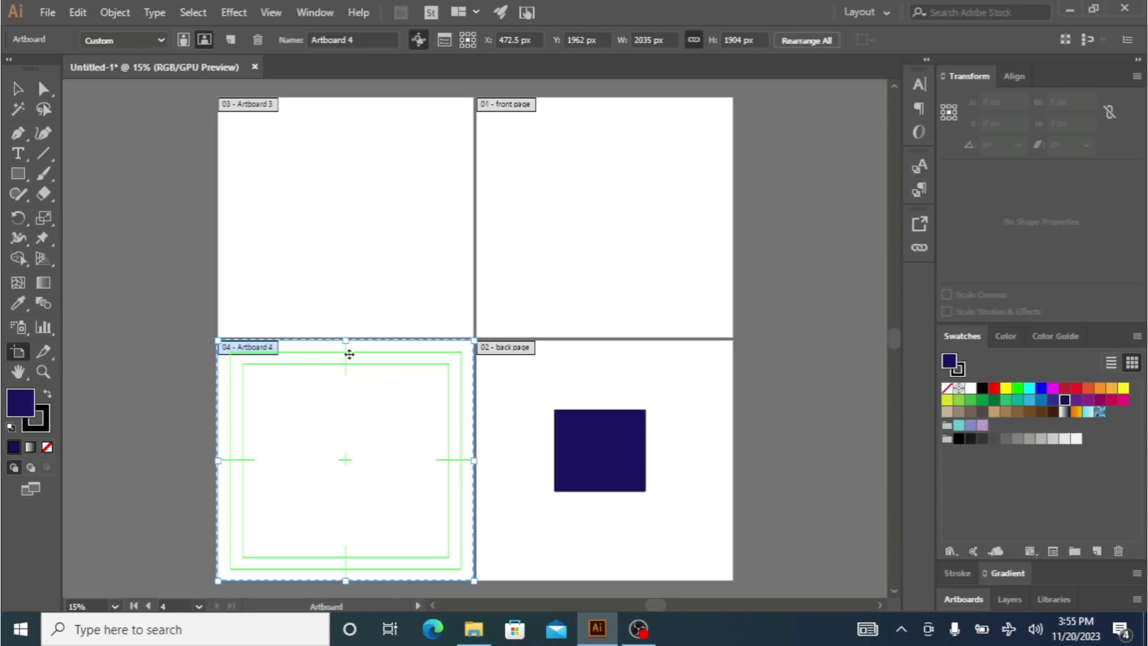
# - Duplicate Artboard 3 to its left at about X -1720.83 px and leave artboard editing for the Selection tool
pyautogui.moveTo(313, 214); pyautogui.dragTo(173, 215)
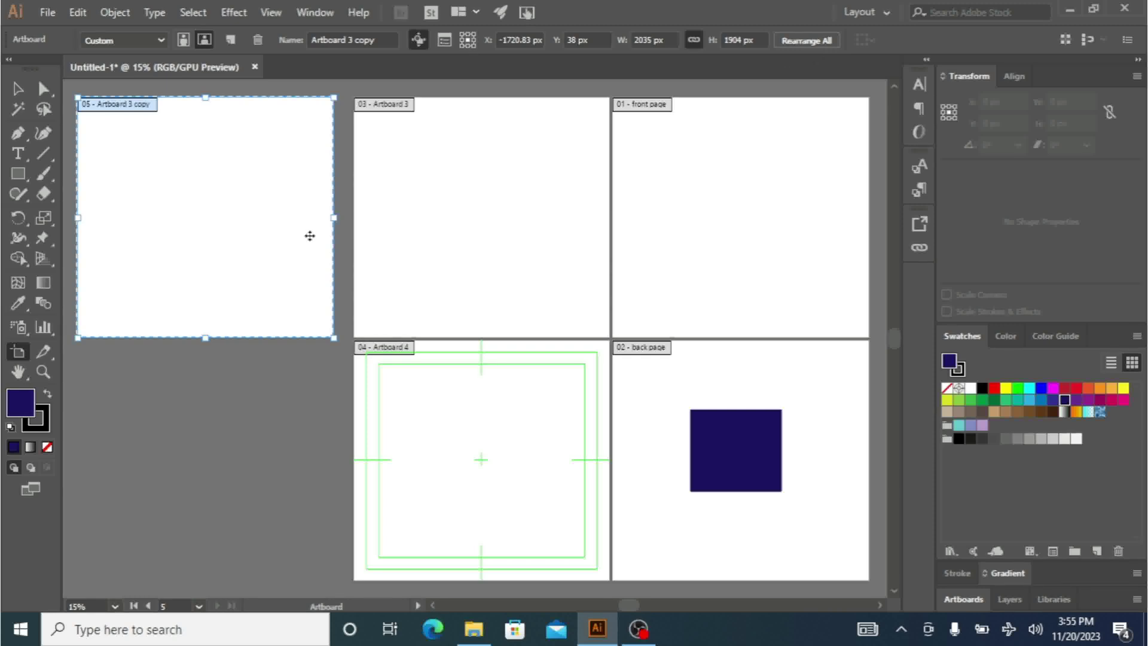
pyautogui.click(18, 89)
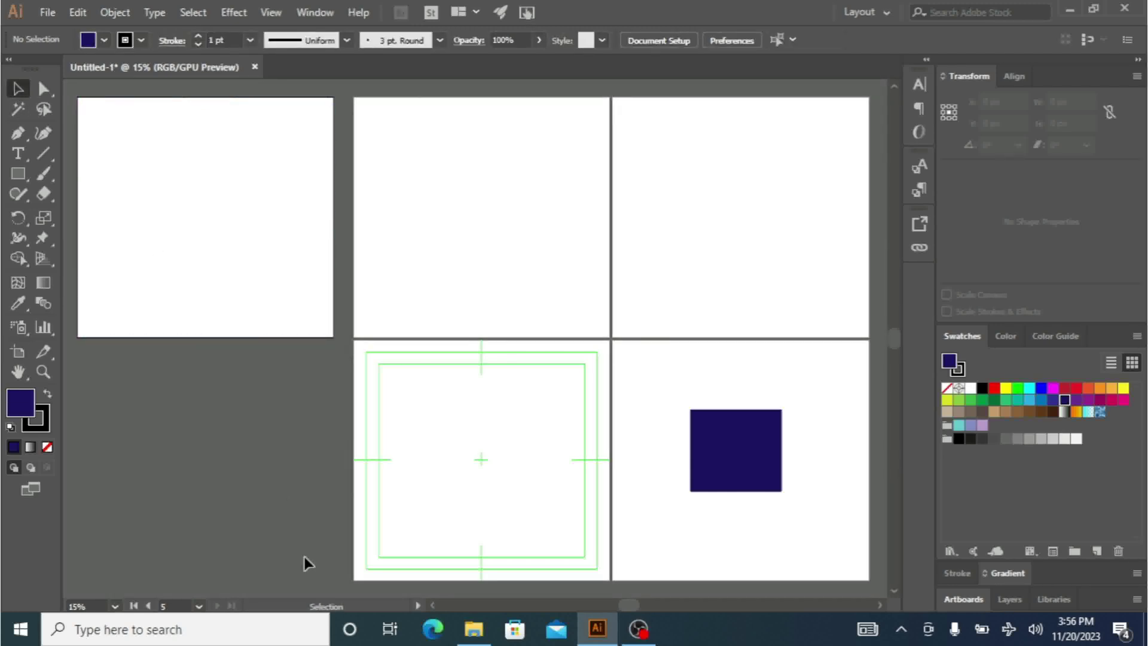